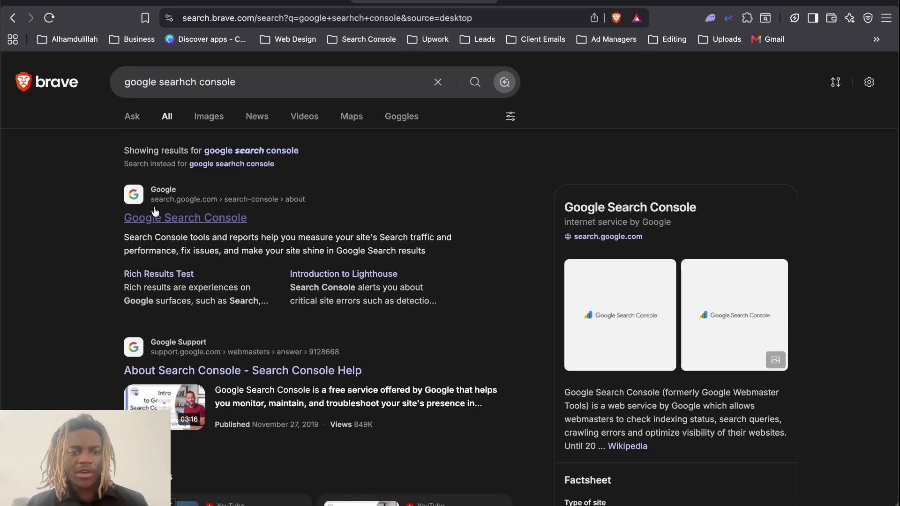
# - Open Google Search Console from the search results and select the stackmode.net property under the first alternate Google account
pyautogui.click(196, 221)
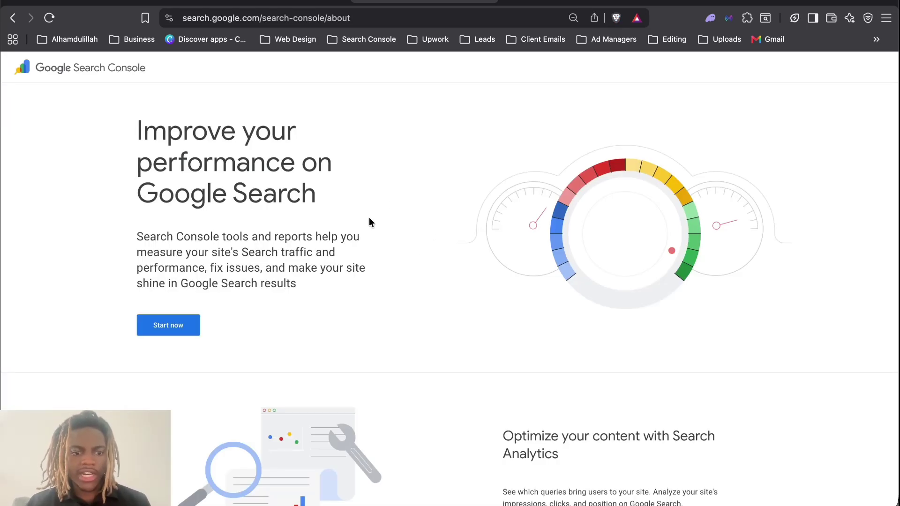
pyautogui.click(192, 322)
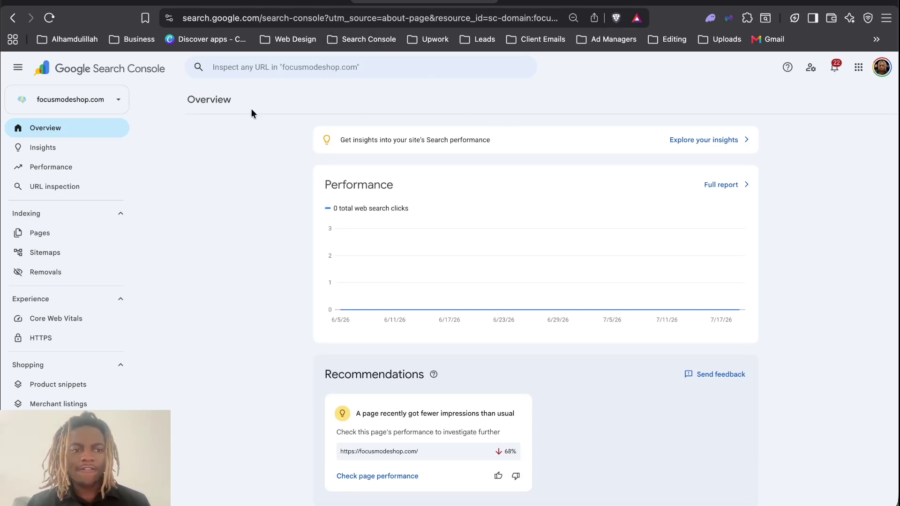
pyautogui.click(882, 67)
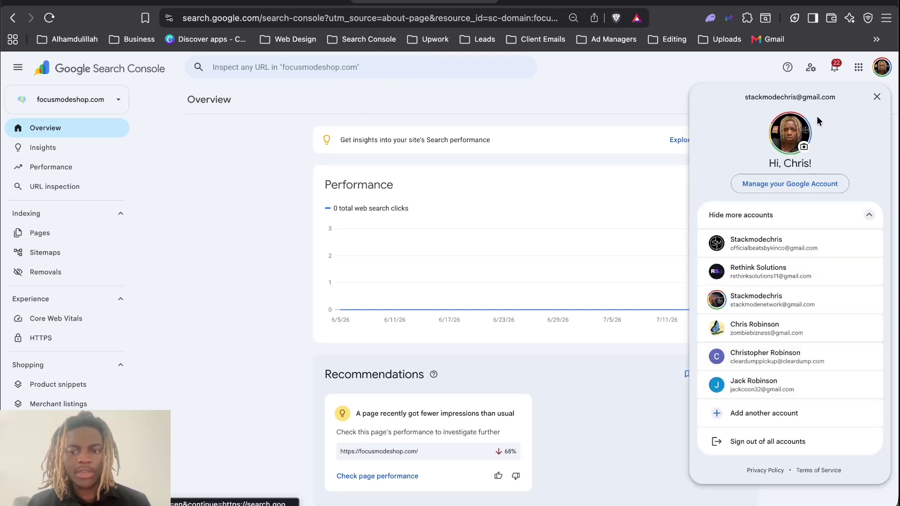
pyautogui.click(767, 239)
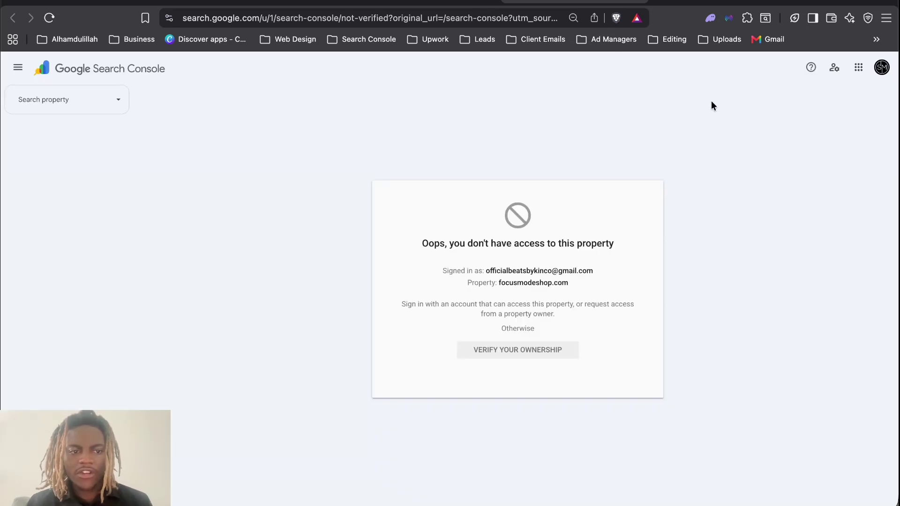
pyautogui.click(47, 110)
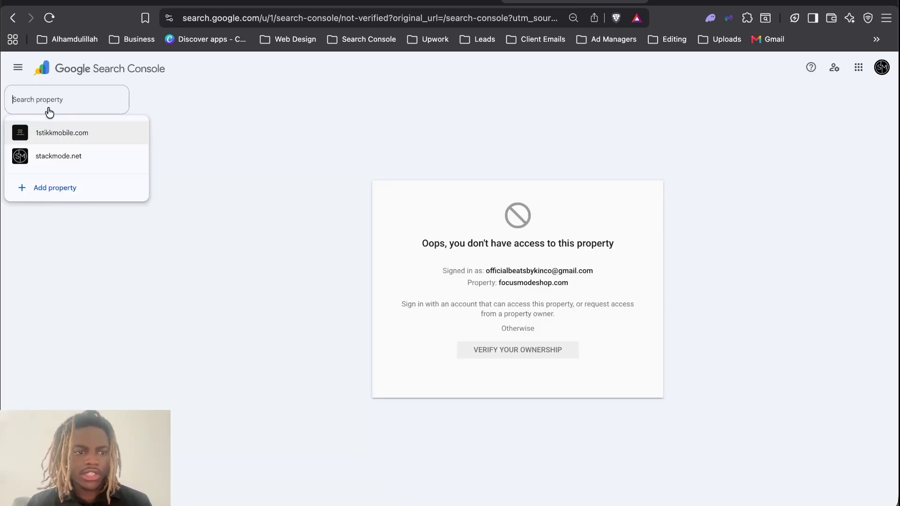
pyautogui.click(64, 157)
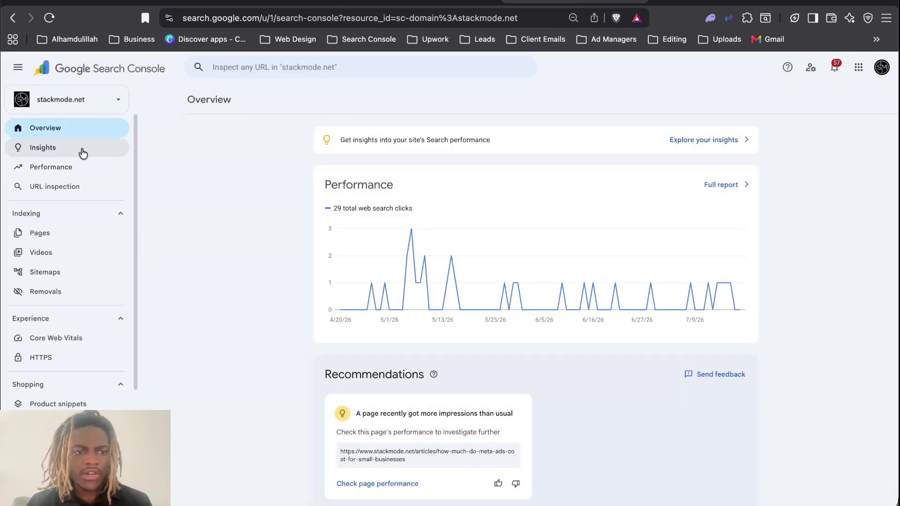
# - Inspect the URL stackmode.net in Search Console and request indexing for it
pyautogui.click(266, 70)
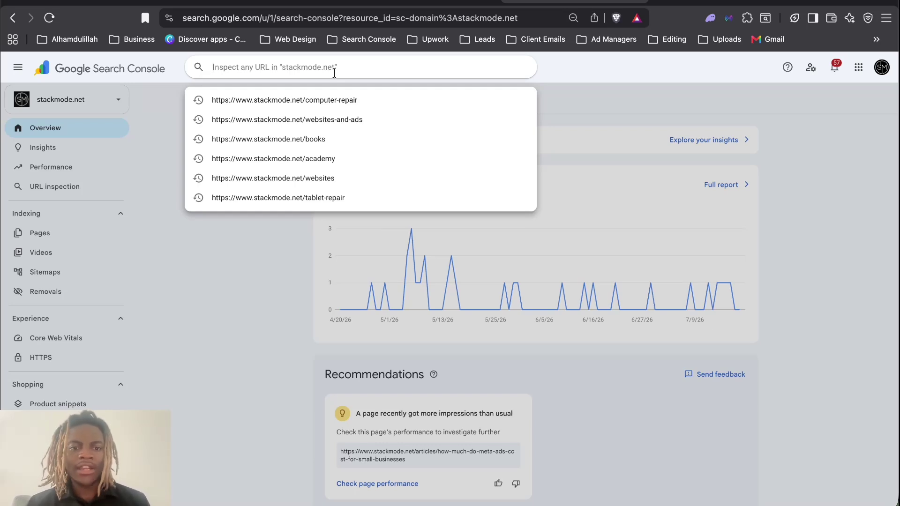
pyautogui.click(171, 229)
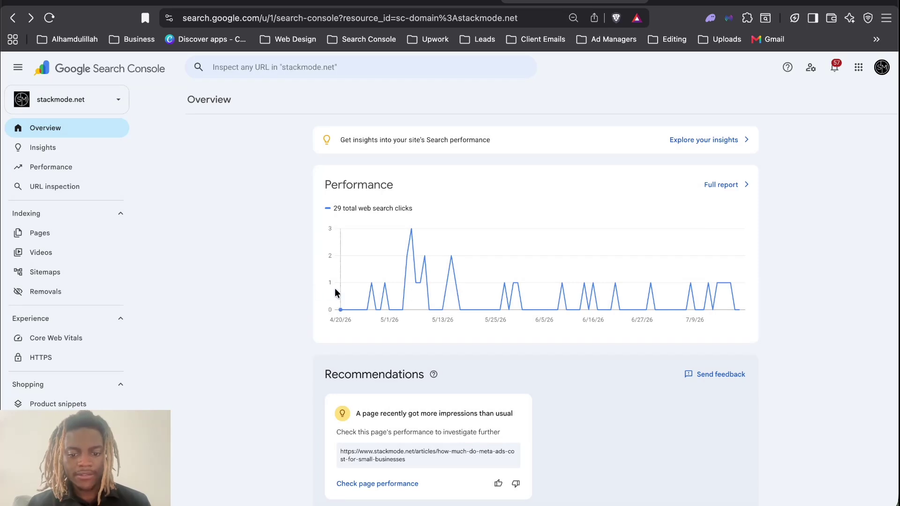
pyautogui.moveTo(335, 293)
pyautogui.click(373, 73)
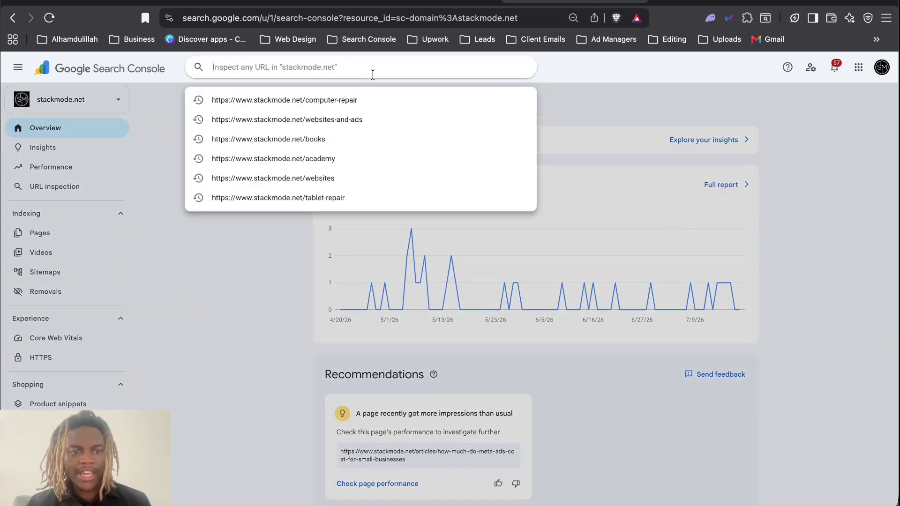
pyautogui.write('stackmode.net')
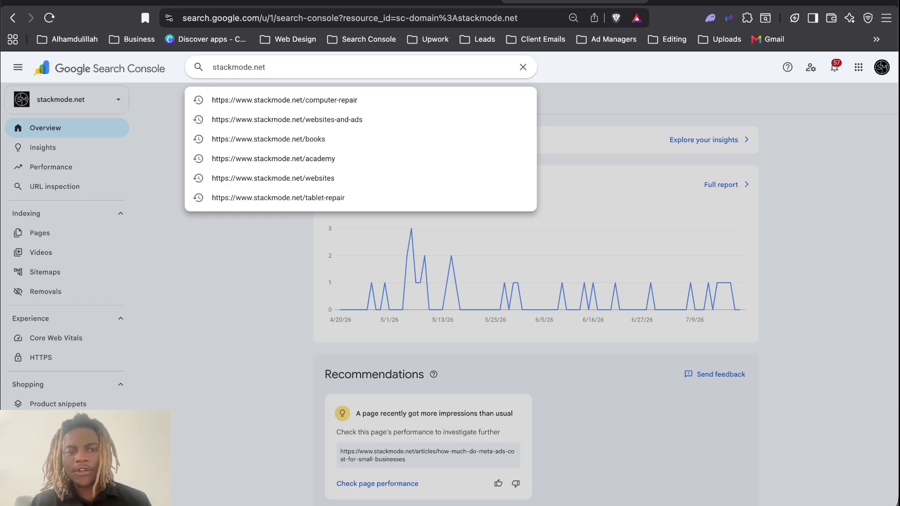
pyautogui.press('Return')
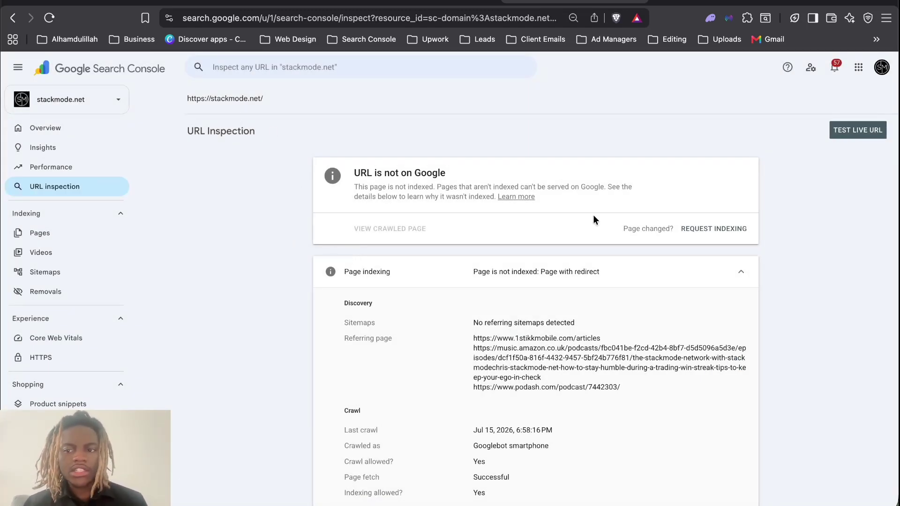
pyautogui.click(744, 237)
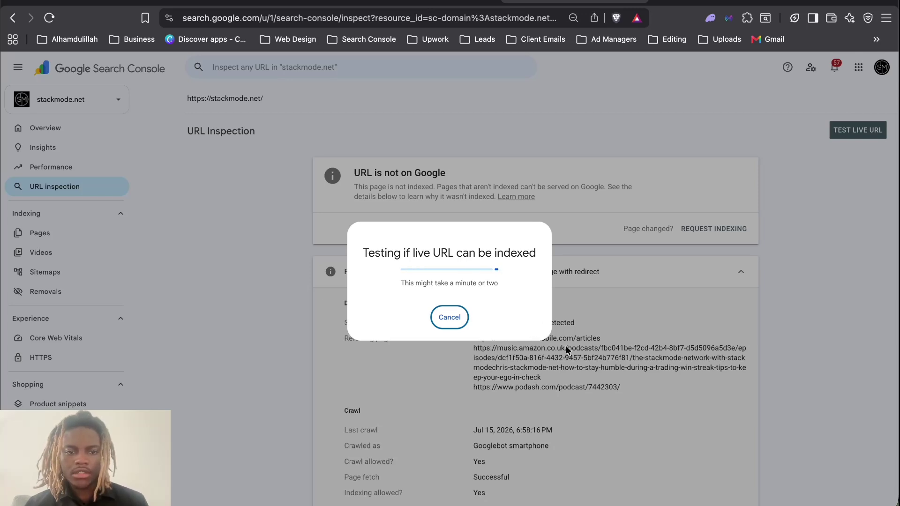
# - Open the stackmode.net website in a new browser tab
pyautogui.click(661, 3)
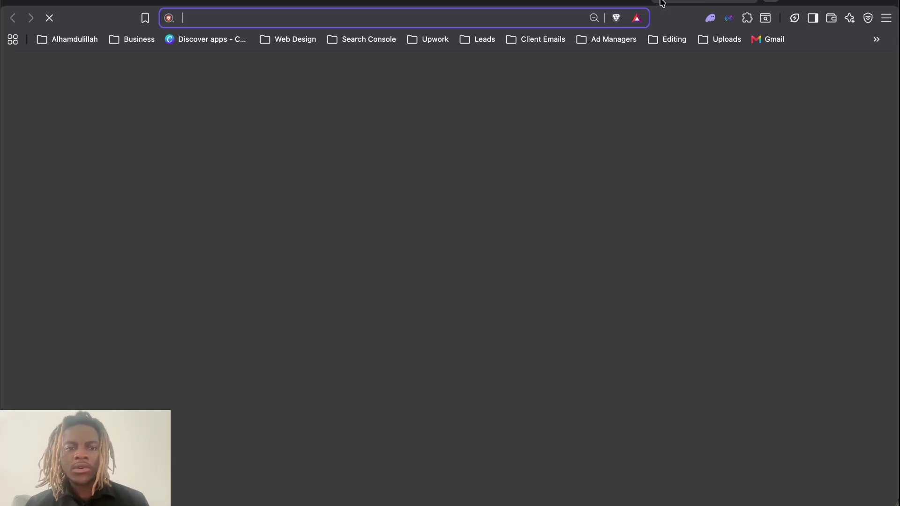
pyautogui.write('stackmode.net')
pyautogui.press('Return')
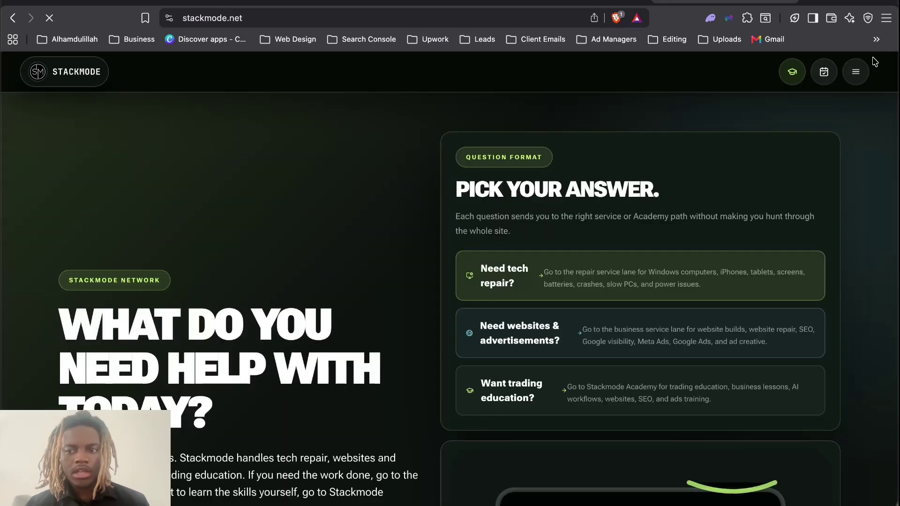
# - Open the site's Tech Repair, Websites & Ads, Trading and Academy pages in separate tabs and look over the homepage's lower link sections
pyautogui.click(856, 71)
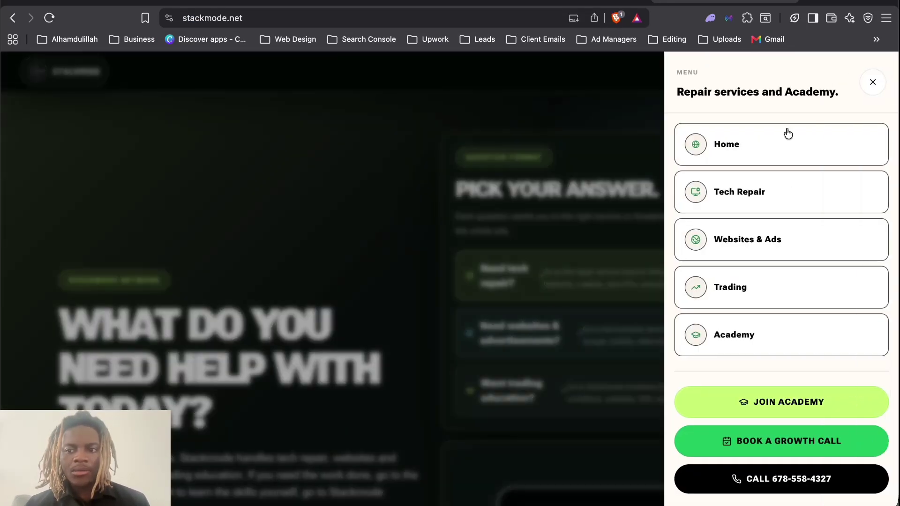
pyautogui.click(727, 203)
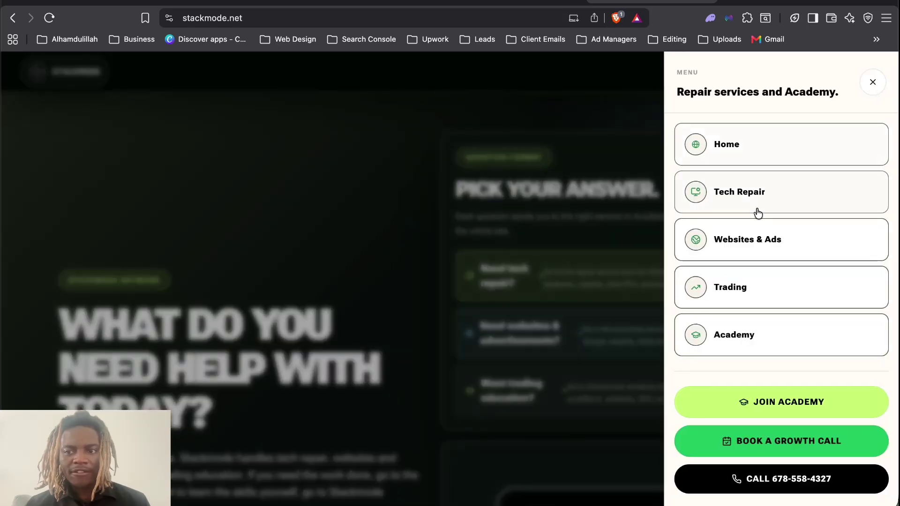
pyautogui.click(873, 82)
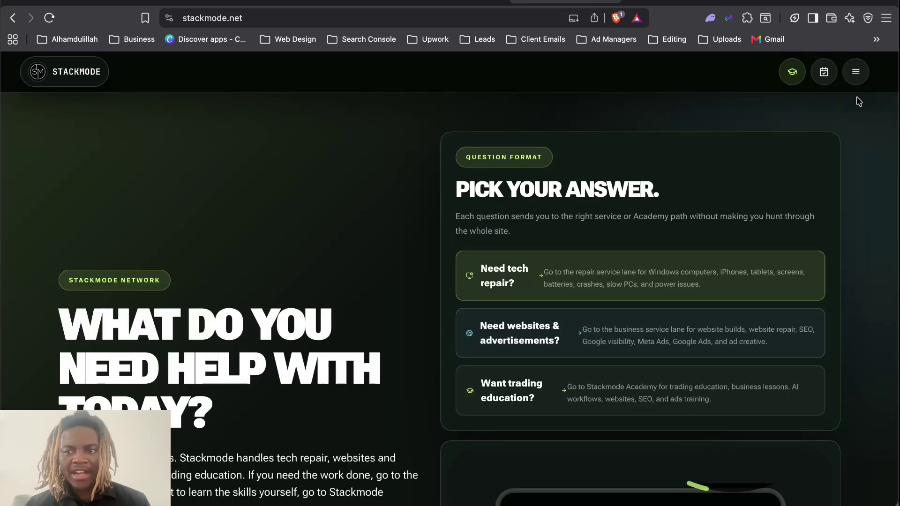
pyautogui.click(855, 71)
pyautogui.click(767, 294)
pyautogui.click(856, 71)
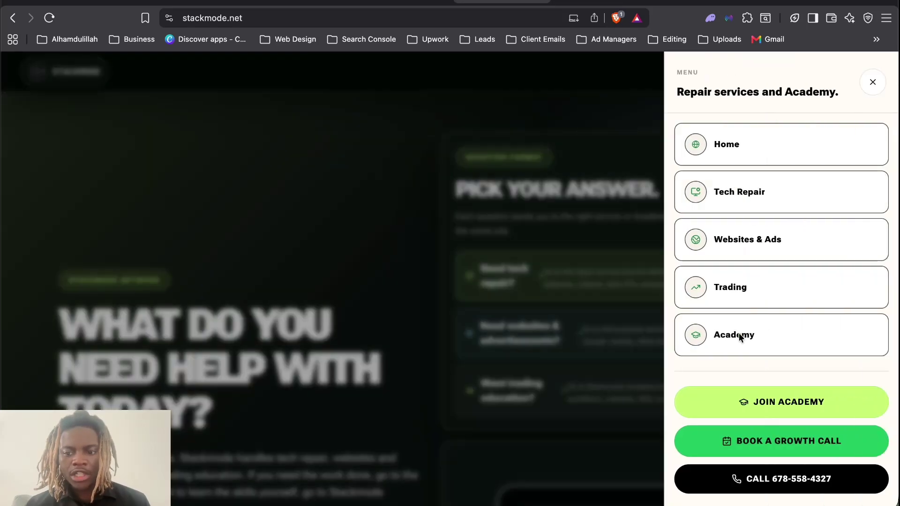
pyautogui.click(739, 336)
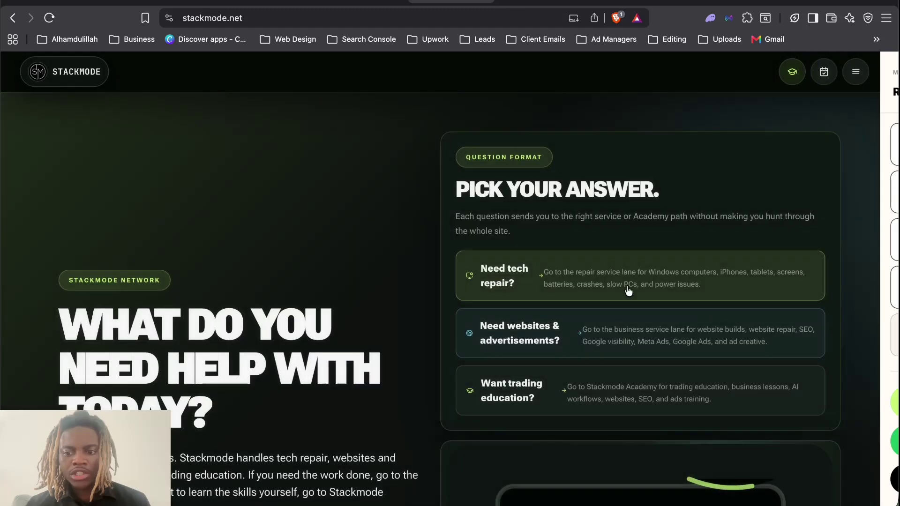
pyautogui.click(629, 291)
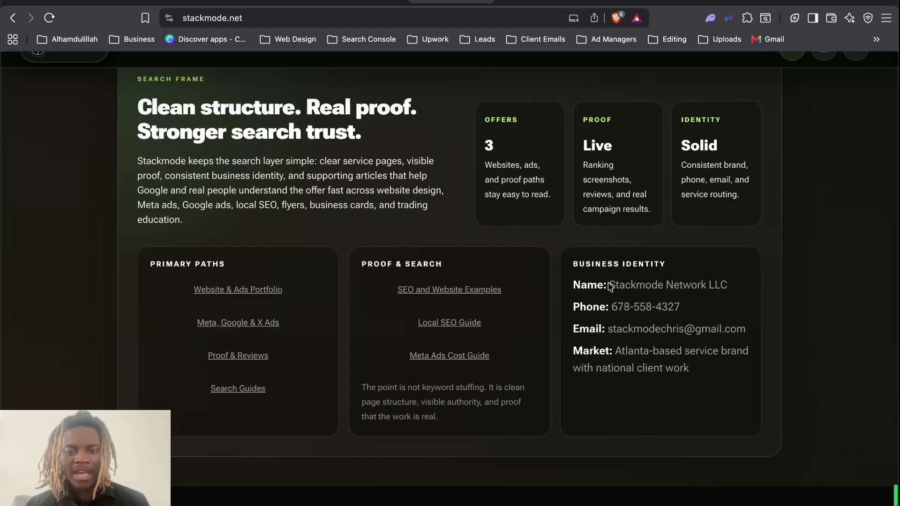
pyautogui.scroll(2, 248, 385)
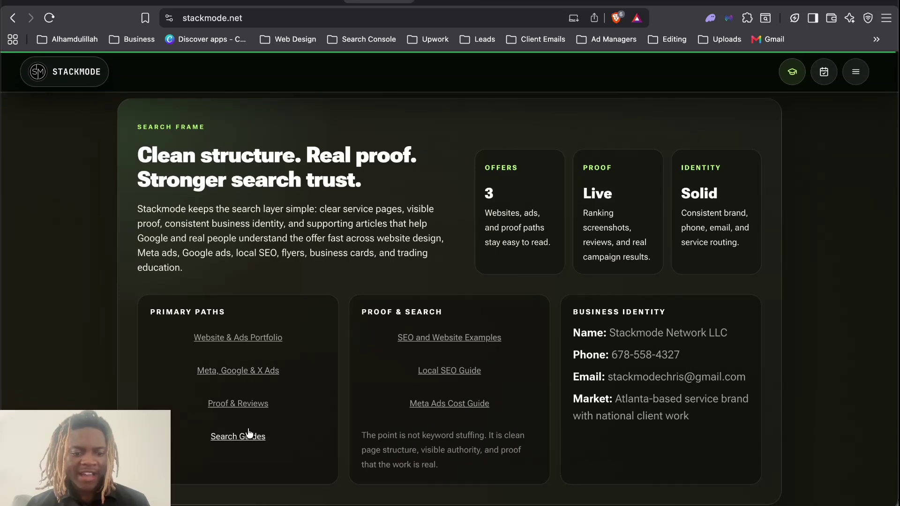
pyautogui.scroll(-15, 250, 434)
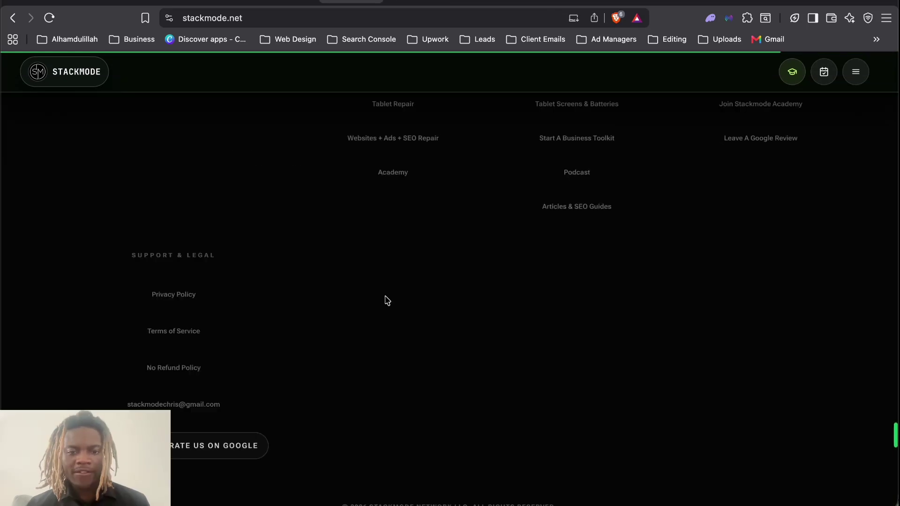
pyautogui.scroll(10, 400, 286)
pyautogui.scroll(-10, 349, 258)
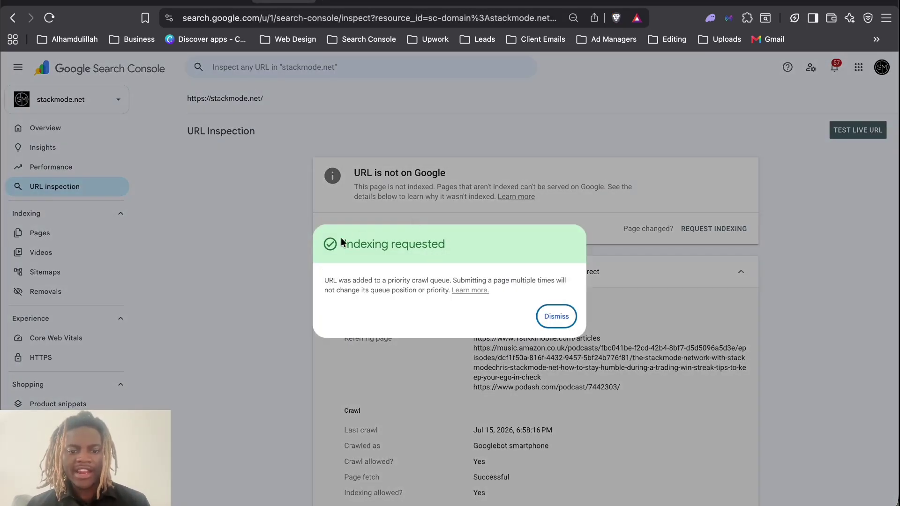
# - Dismiss the indexing request confirmation in Search Console and inspect the copied URL of the stackmode.net/computer-repair page
pyautogui.click(556, 316)
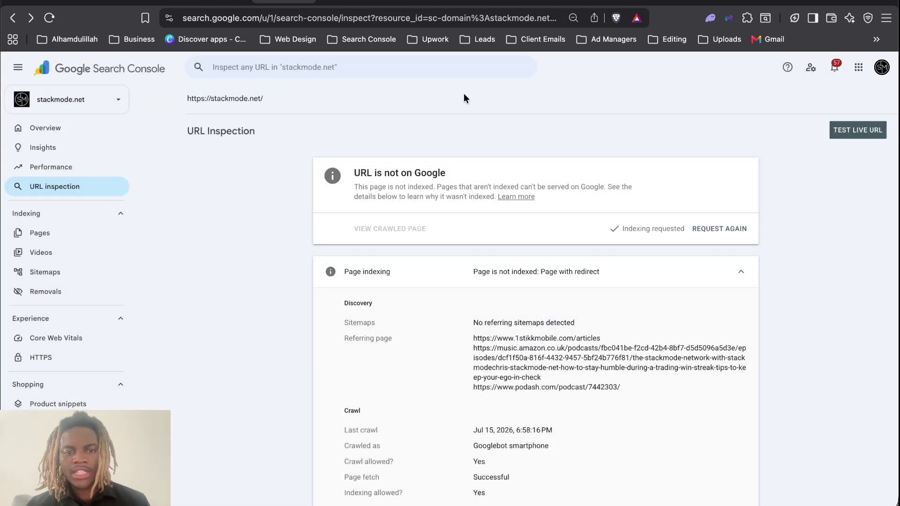
pyautogui.click(368, 3)
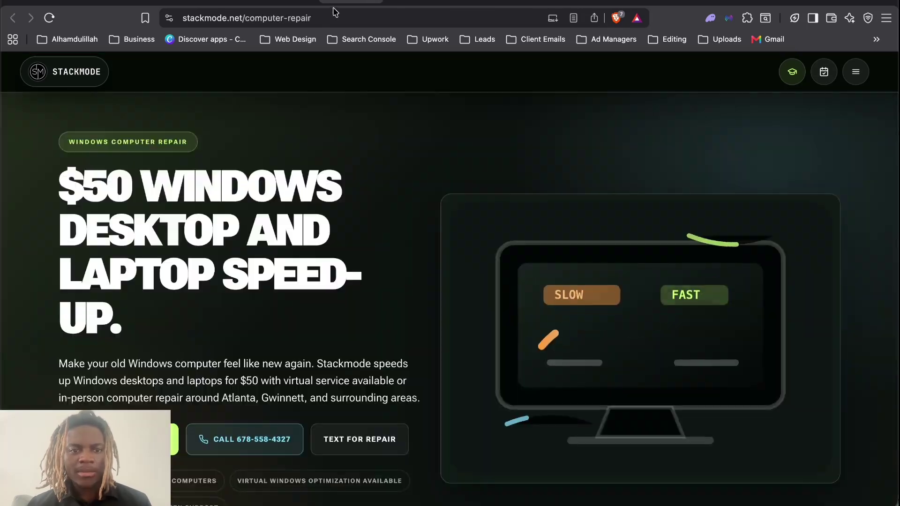
pyautogui.click(370, 18)
pyautogui.press('super+c')
pyautogui.click(285, 2)
pyautogui.click(369, 67)
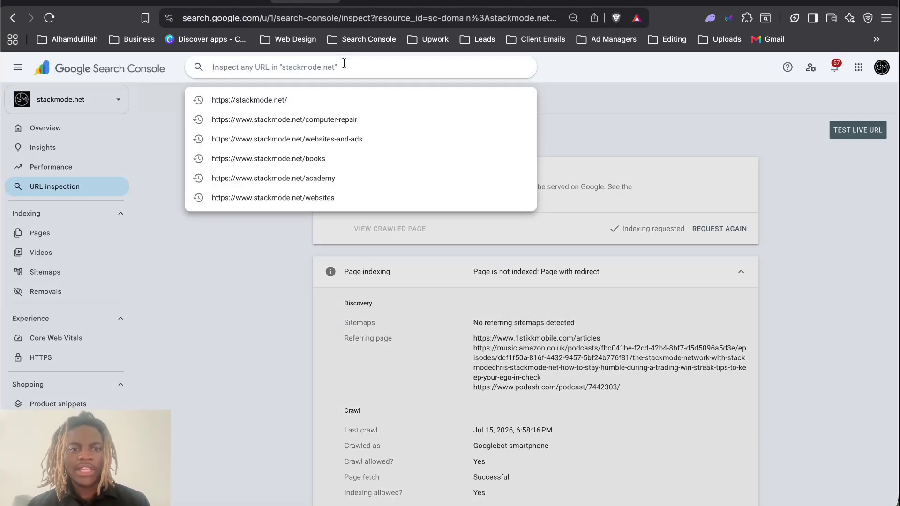
pyautogui.press('super+v')
pyautogui.press('Return')
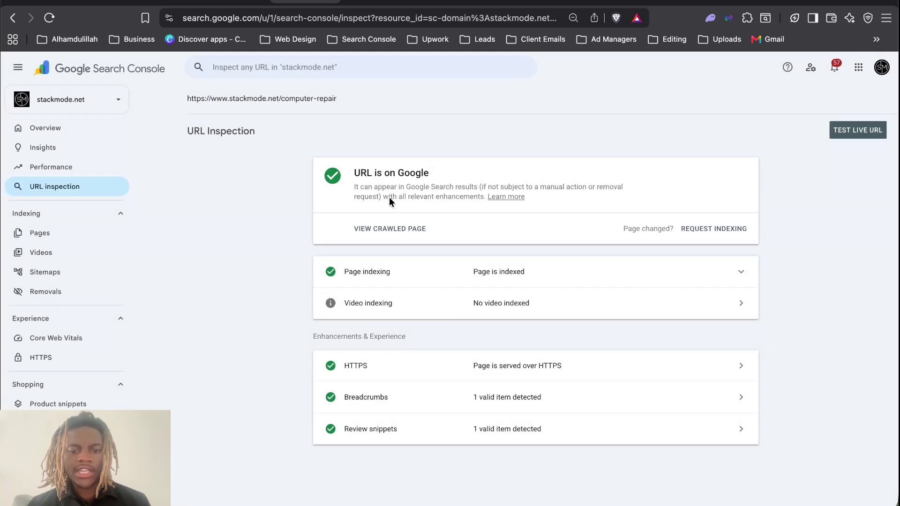
# - View the video indexing details of the computer-repair page and return to its URL inspection
pyautogui.click(428, 304)
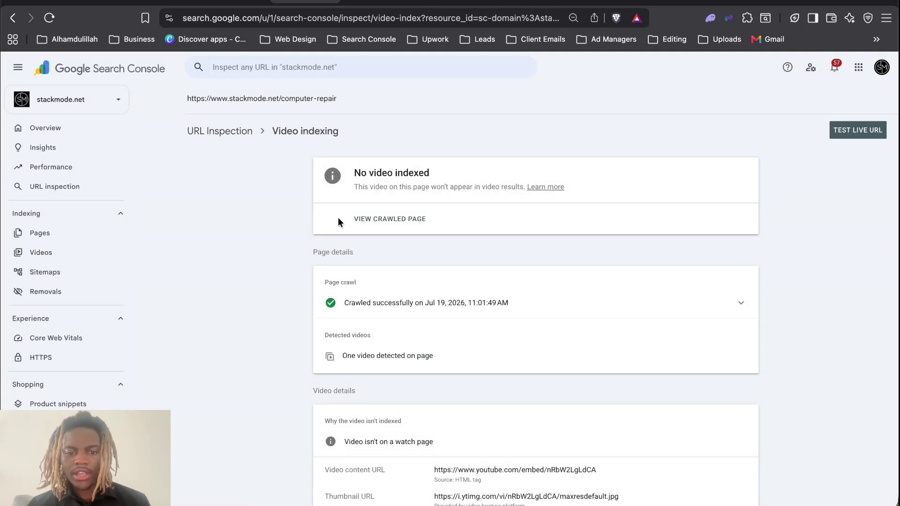
pyautogui.click(13, 18)
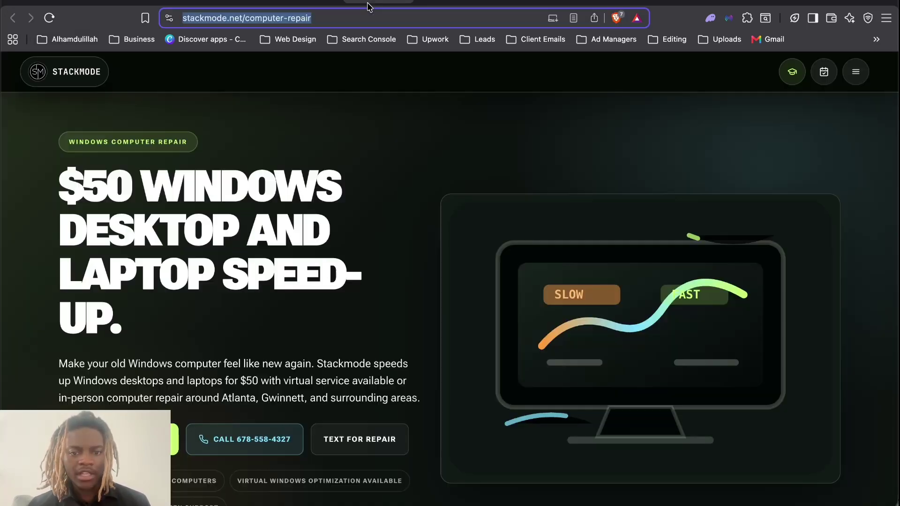
pyautogui.click(327, 2)
pyautogui.click(327, 2)
pyautogui.click(333, 3)
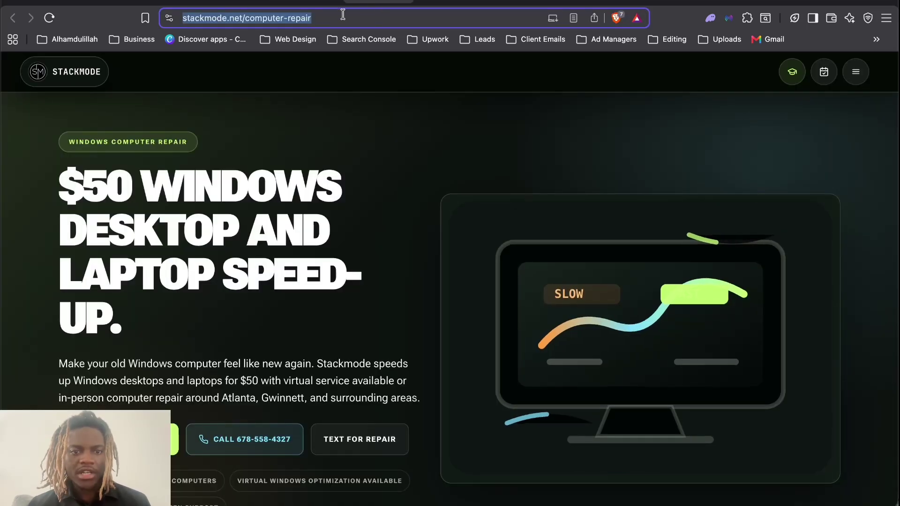
pyautogui.click(408, 2)
pyautogui.click(331, 2)
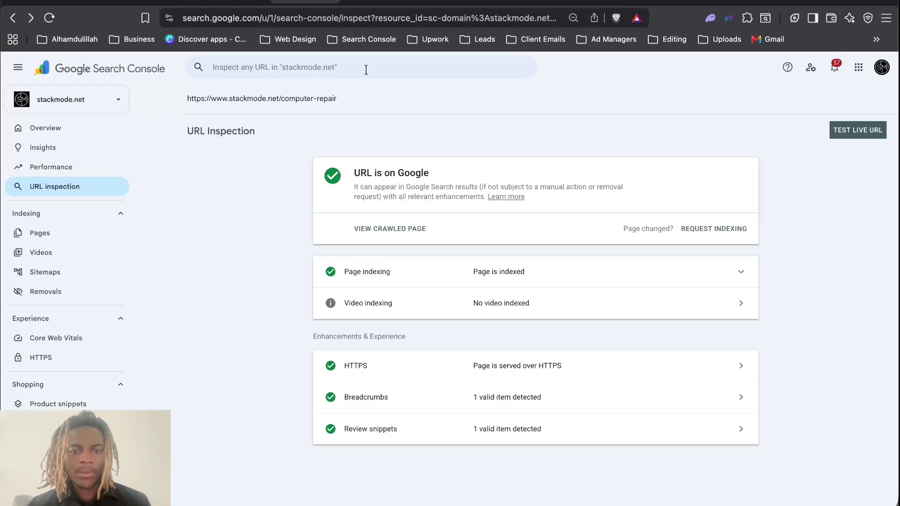
pyautogui.click(356, 69)
pyautogui.hotkey('ctrl', 'v')
pyautogui.press('Return')
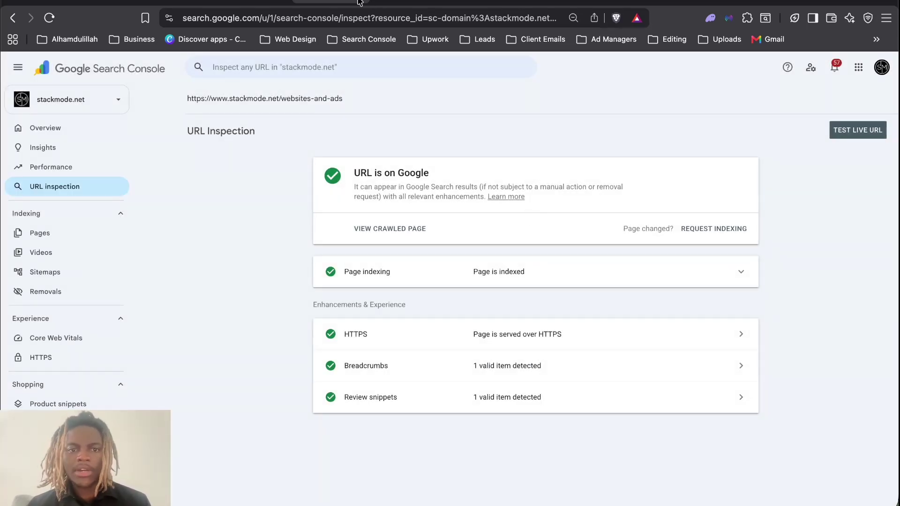
pyautogui.click(412, 2)
pyautogui.click(445, 3)
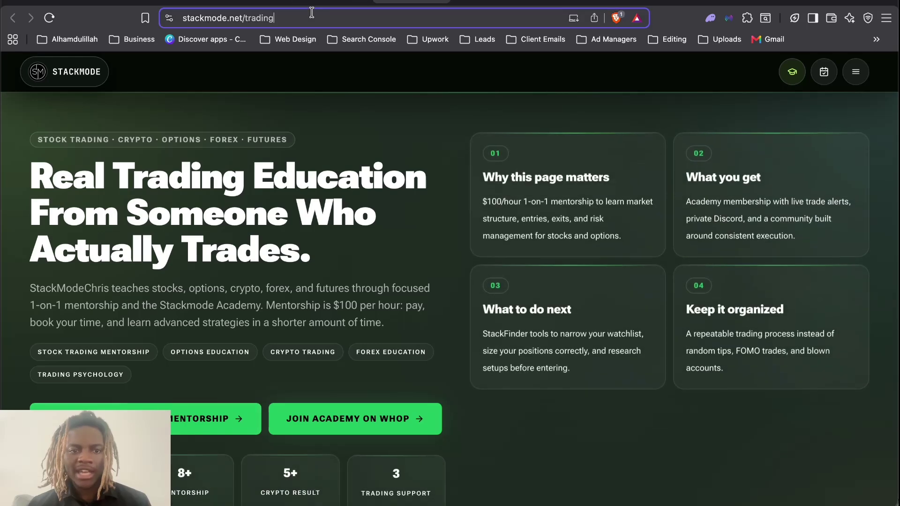
pyautogui.press('super+a')
pyautogui.press('super+c')
pyautogui.click(362, 2)
pyautogui.click(354, 66)
pyautogui.press('super+v')
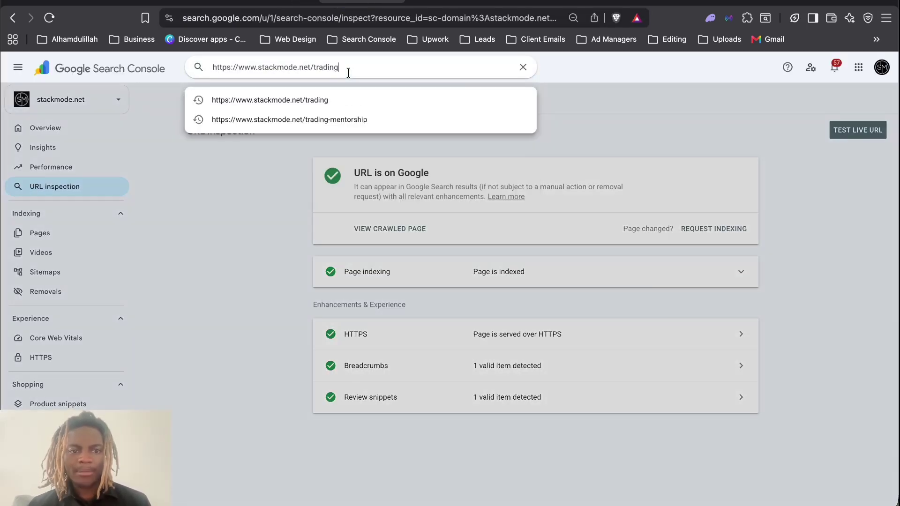
pyautogui.press('Return')
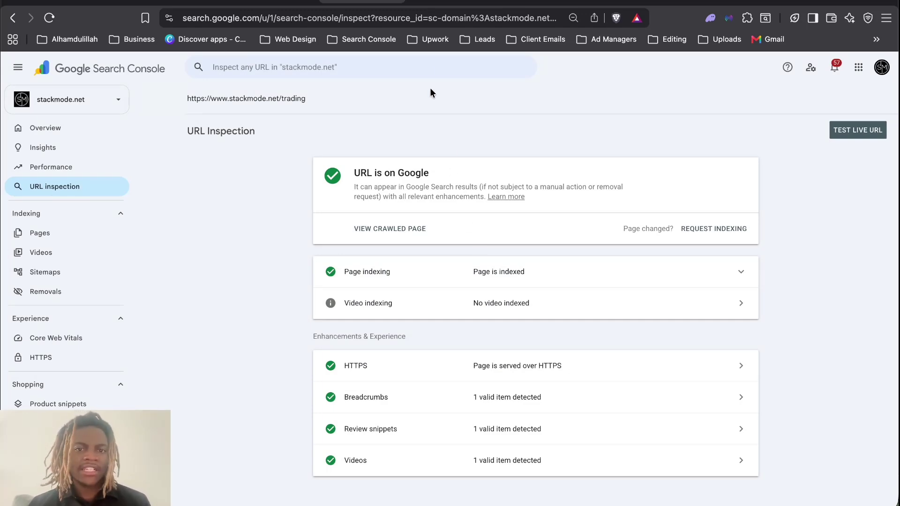
pyautogui.click(480, 2)
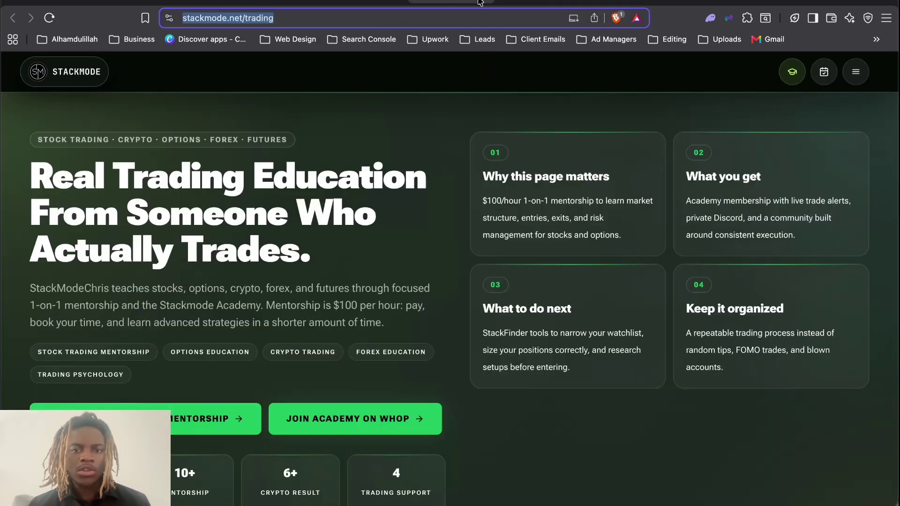
pyautogui.click(485, 1)
pyautogui.click(333, 16)
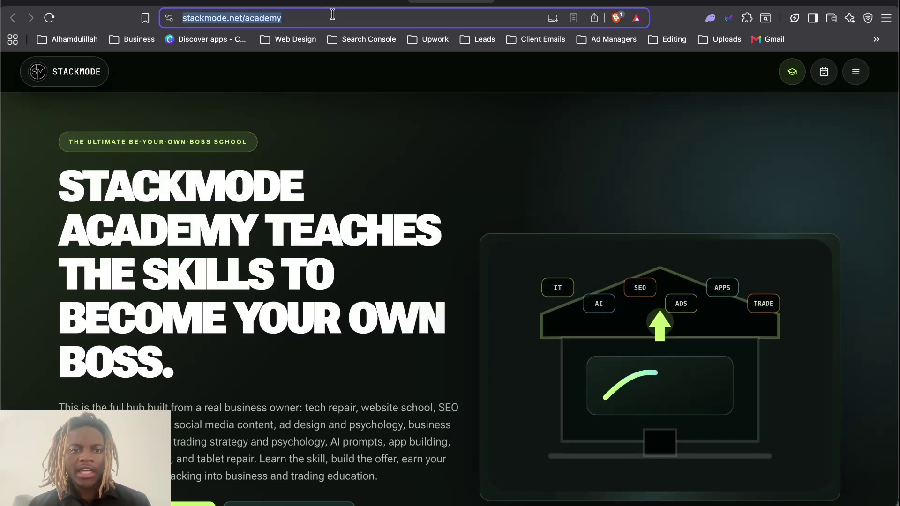
pyautogui.click(355, 1)
pyautogui.click(373, 67)
pyautogui.press('cmd+v')
pyautogui.press('Return')
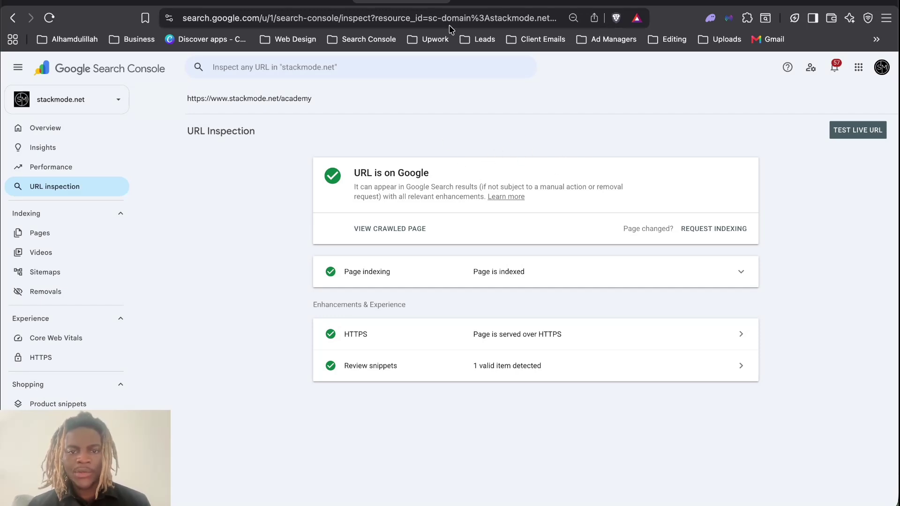
pyautogui.click(469, 2)
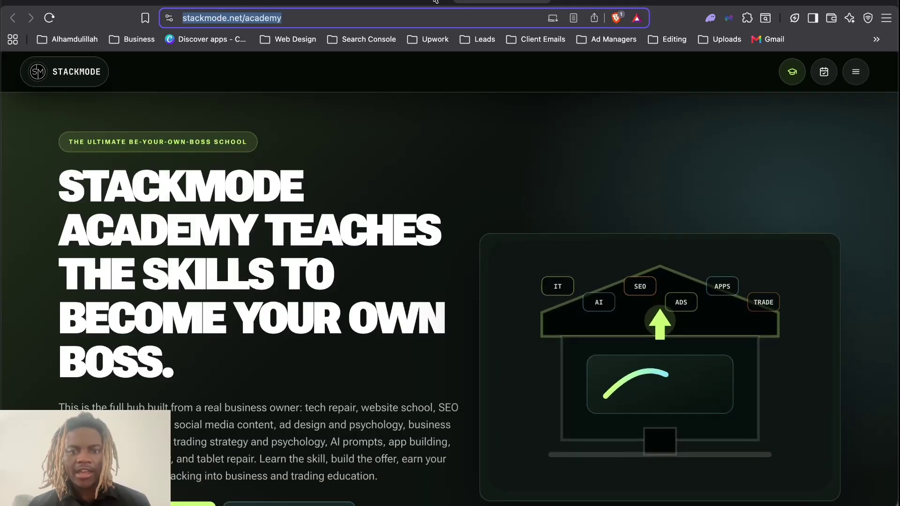
pyautogui.click(389, 2)
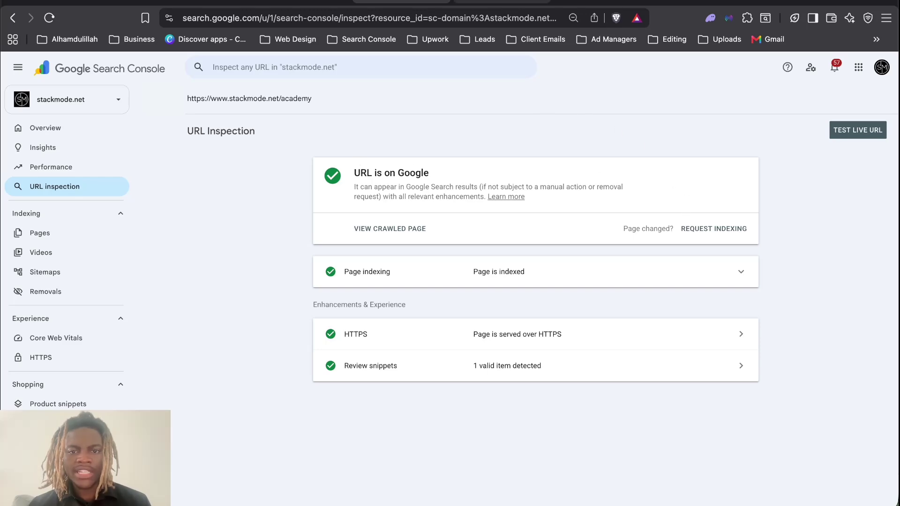
pyautogui.click(502, 1)
pyautogui.click(341, 3)
pyautogui.click(341, 14)
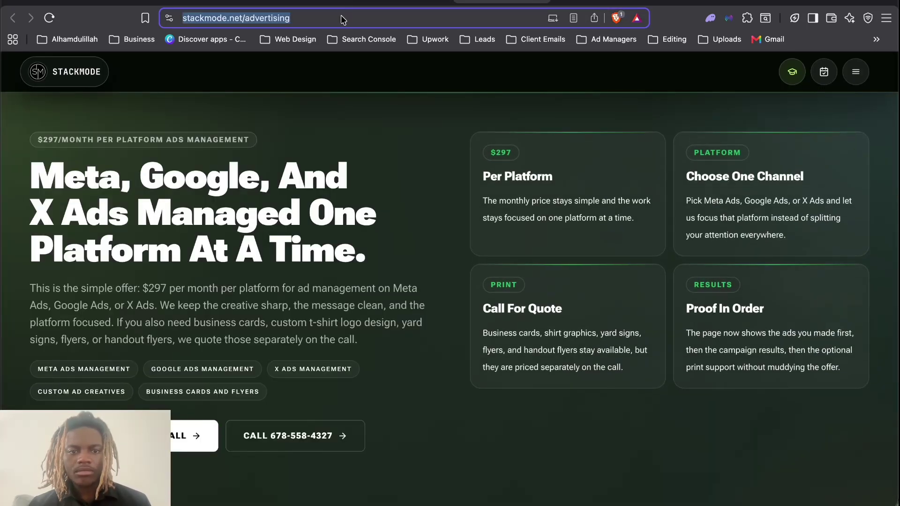
pyautogui.click(419, 2)
pyautogui.click(393, 68)
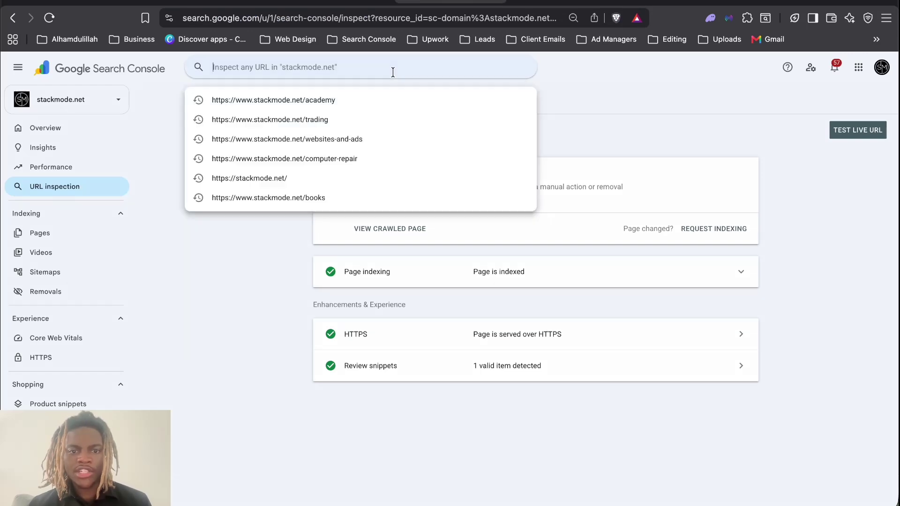
pyautogui.press('super+v')
pyautogui.press('Return')
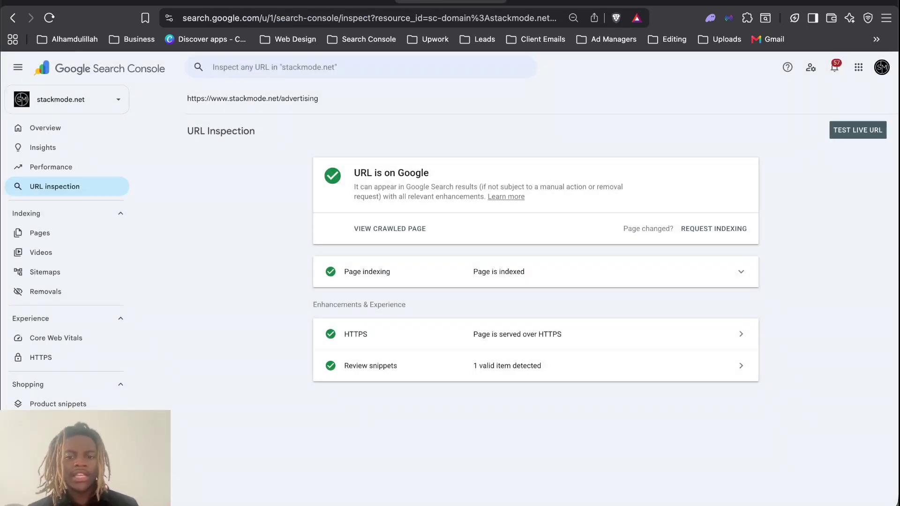
pyautogui.click(617, 3)
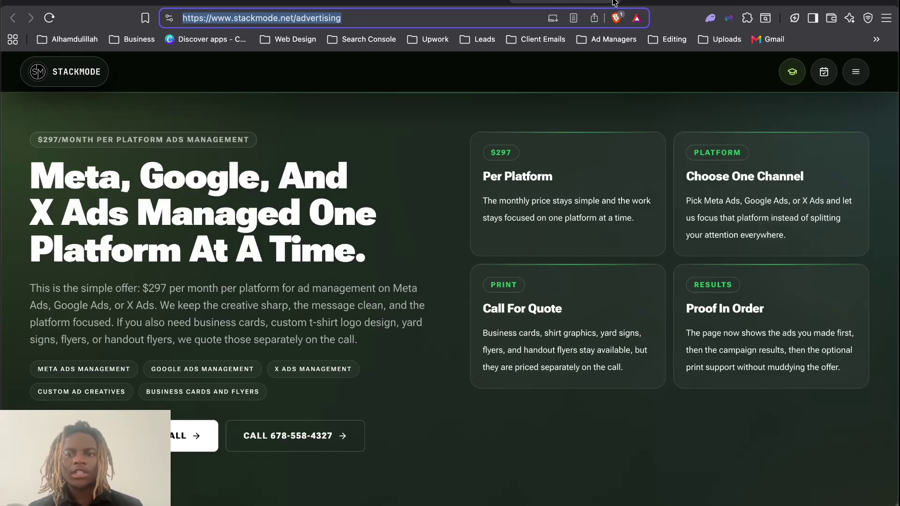
pyautogui.click(479, 3)
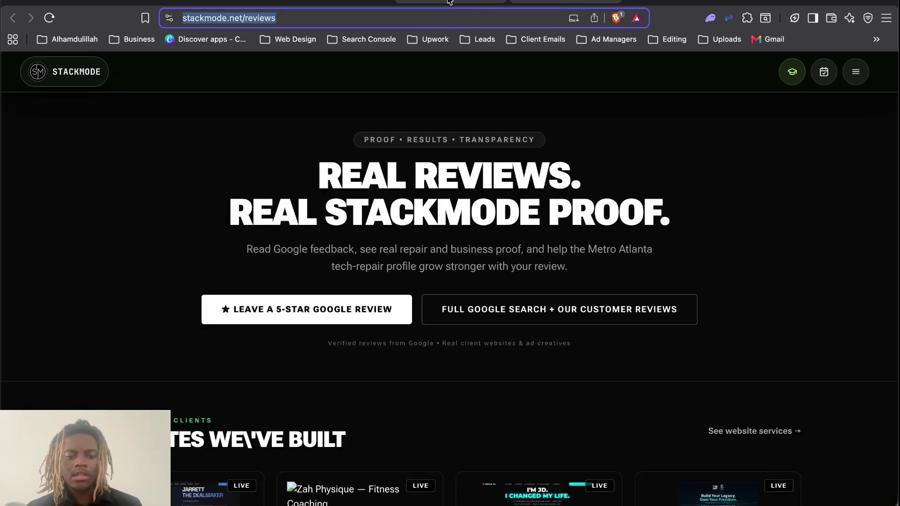
pyautogui.scroll(-20, 442, 162)
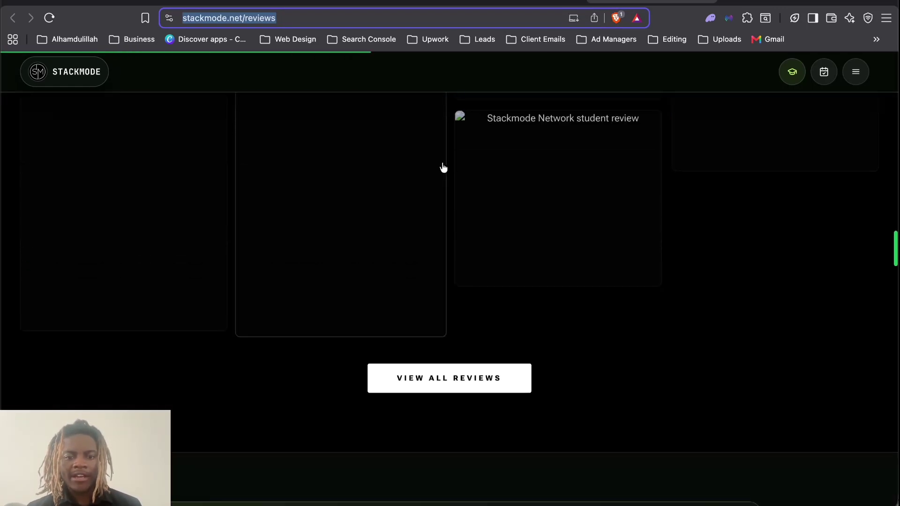
pyautogui.scroll(5, 444, 167)
pyautogui.click(480, 5)
pyautogui.click(350, 67)
pyautogui.click(300, 98)
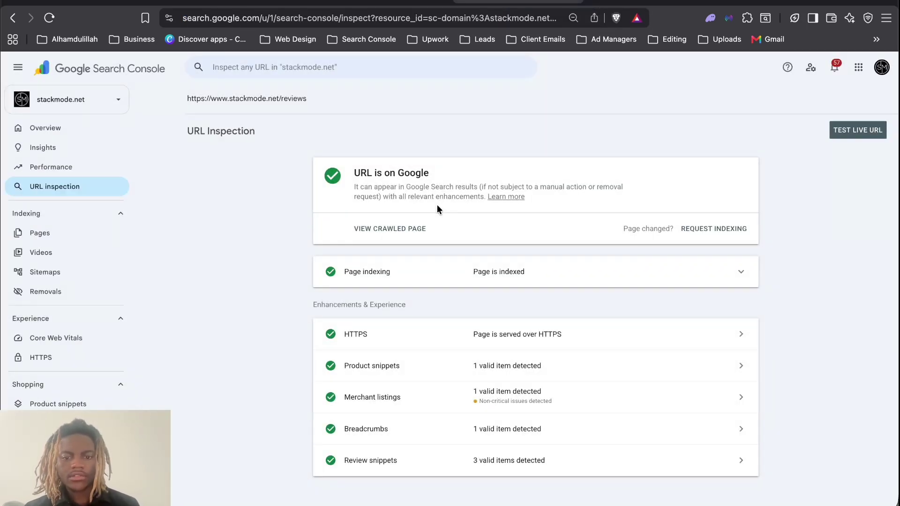
pyautogui.click(662, 2)
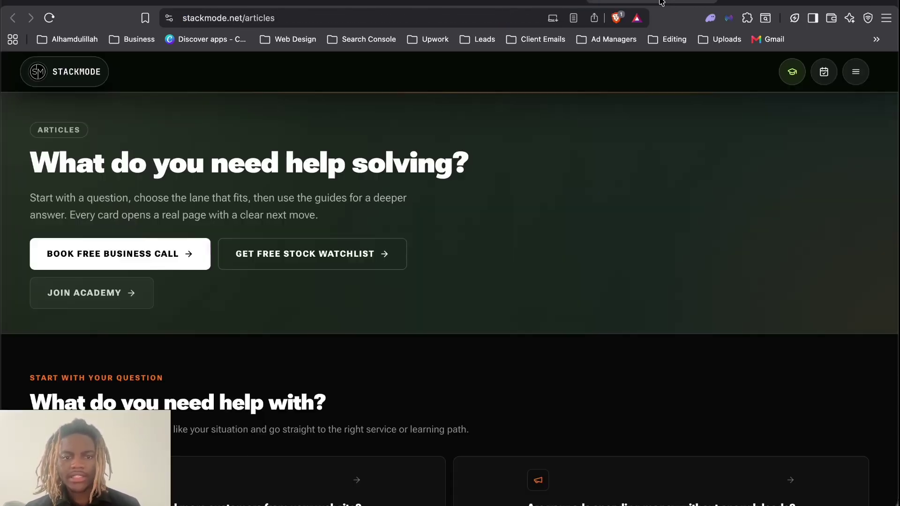
pyautogui.click(485, 17)
pyautogui.press('super+c')
pyautogui.click(540, 2)
pyautogui.click(412, 69)
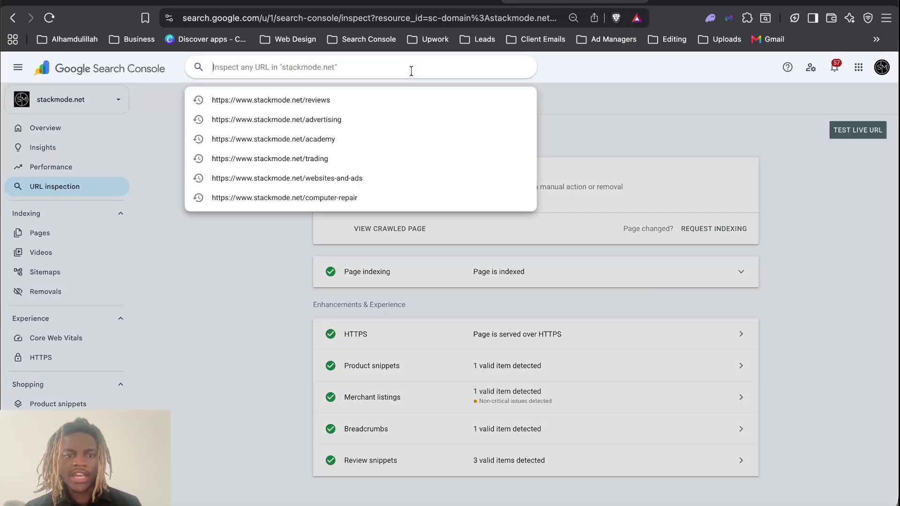
pyautogui.press('super+v')
pyautogui.press('Return')
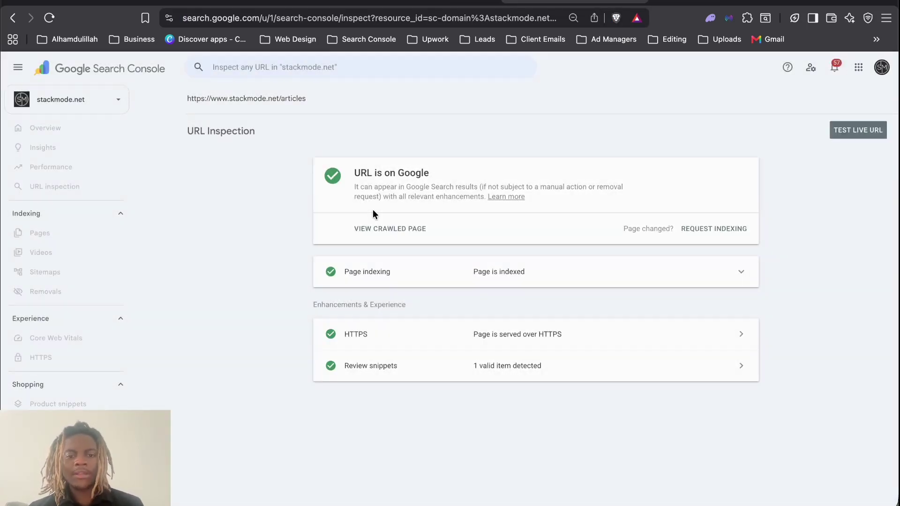
# - Return to the articles page and look through its content down to the books and business sections
pyautogui.click(661, 3)
pyautogui.scroll(-10, 474, 209)
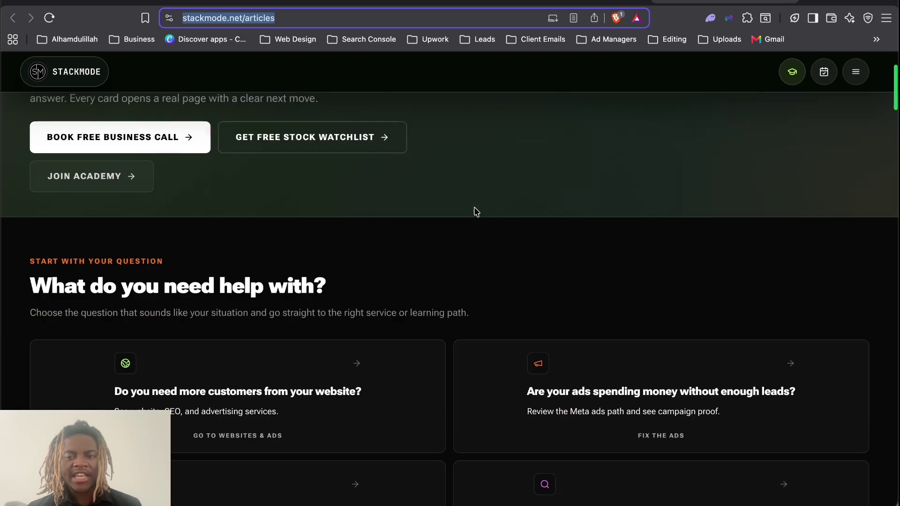
pyautogui.scroll(7, 476, 212)
pyautogui.scroll(-4, 476, 212)
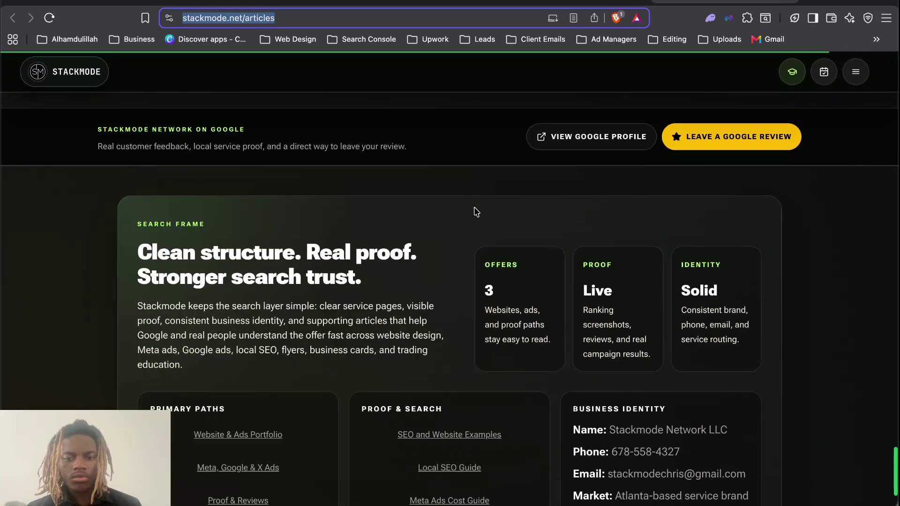
pyautogui.scroll(9, 476, 212)
pyautogui.scroll(6, 476, 212)
pyautogui.scroll(-12, 476, 212)
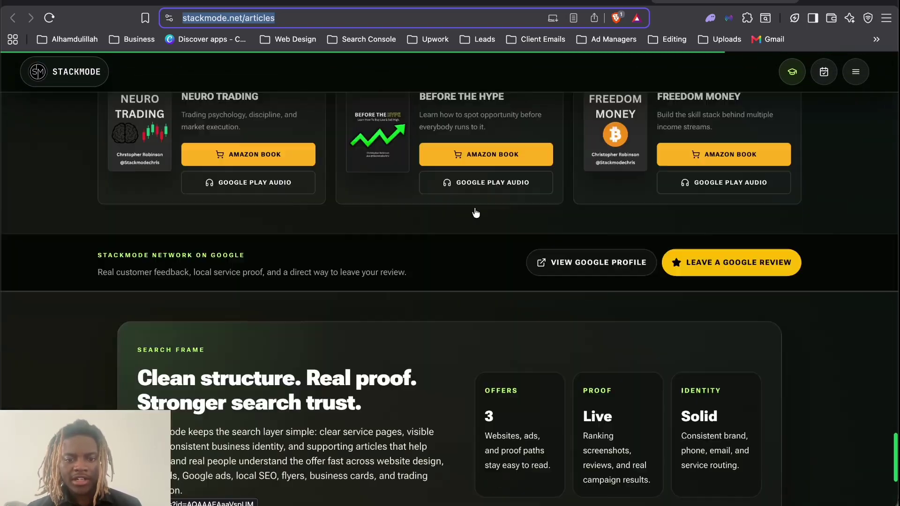
pyautogui.scroll(5, 477, 212)
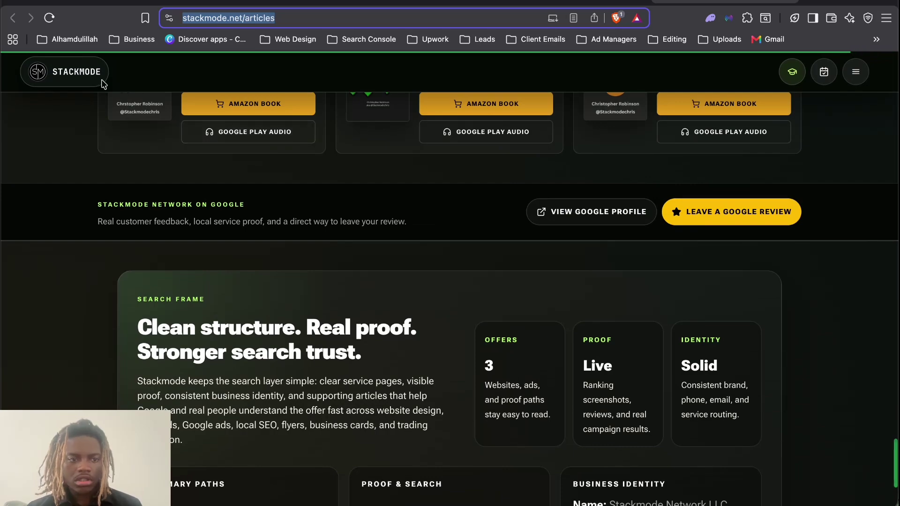
# - Open the Stackmode home page and look through its sections and footer links
pyautogui.click(66, 72)
pyautogui.scroll(-20, 406, 313)
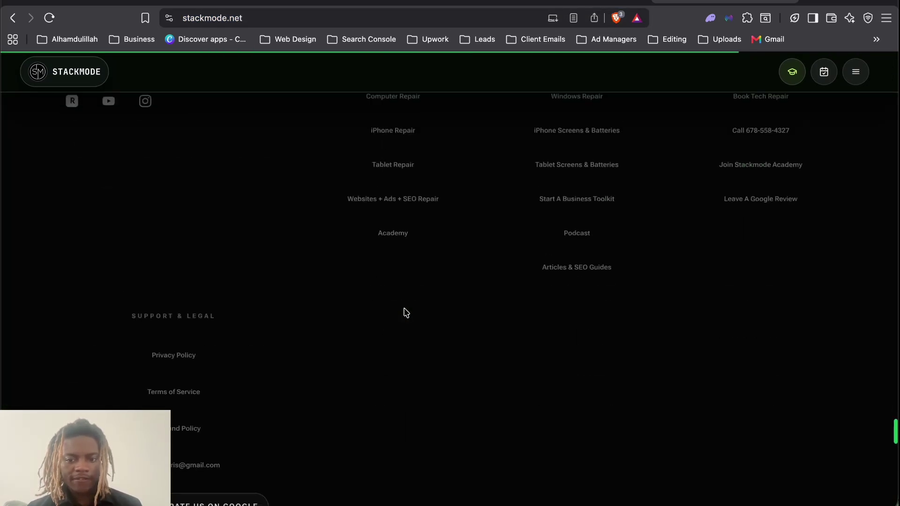
pyautogui.scroll(6, 406, 313)
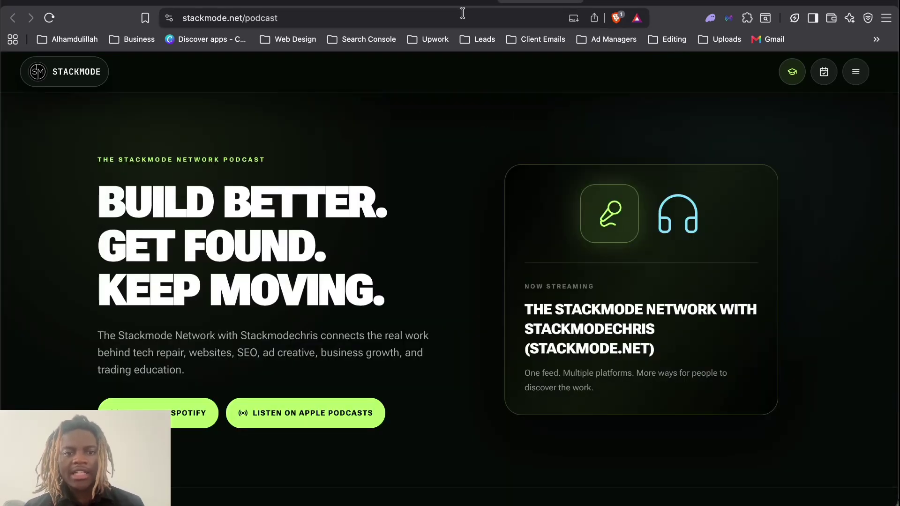
pyautogui.click(362, 2)
pyautogui.click(356, 62)
pyautogui.click(375, 100)
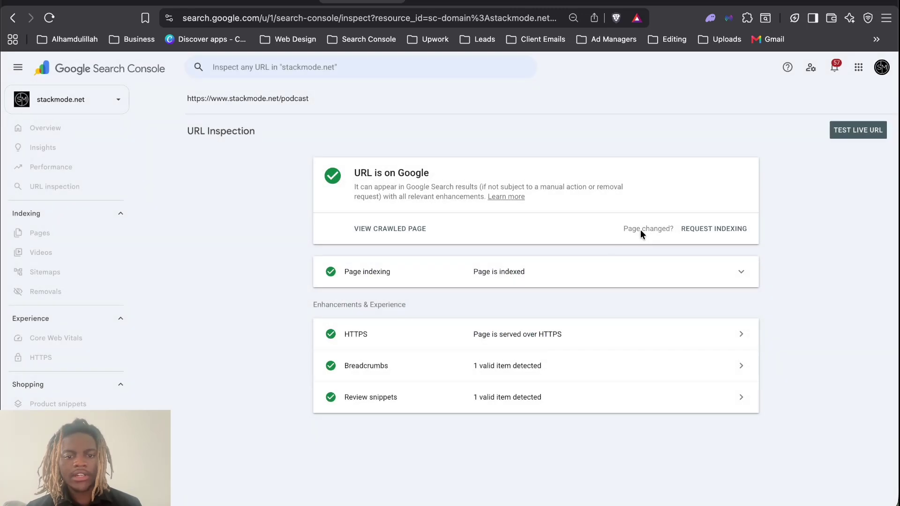
pyautogui.click(480, 3)
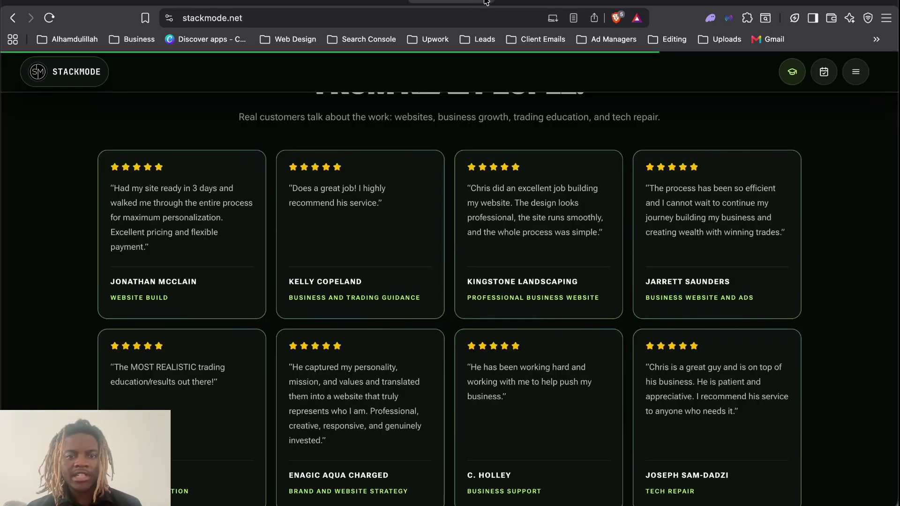
pyautogui.click(356, 3)
pyautogui.click(260, 2)
pyautogui.click(361, 2)
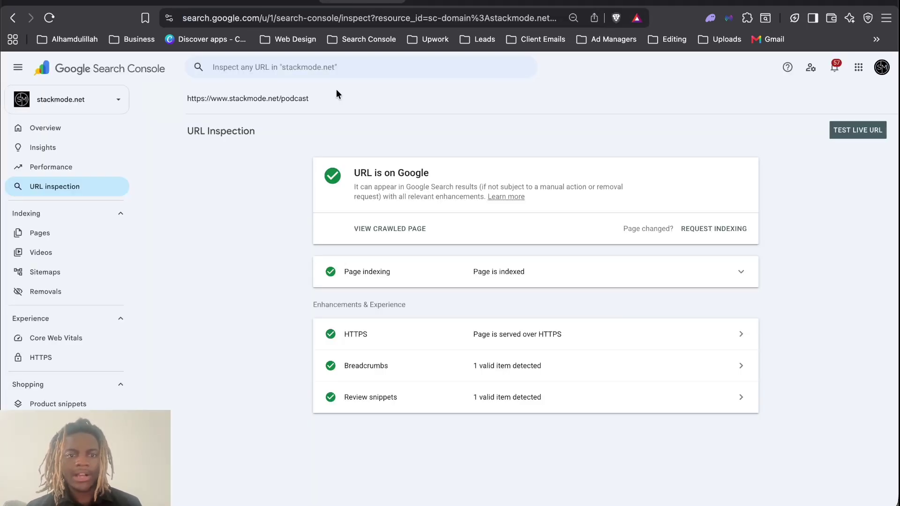
pyautogui.click(334, 67)
pyautogui.hotkey('ctrl', 'v')
pyautogui.press('Return')
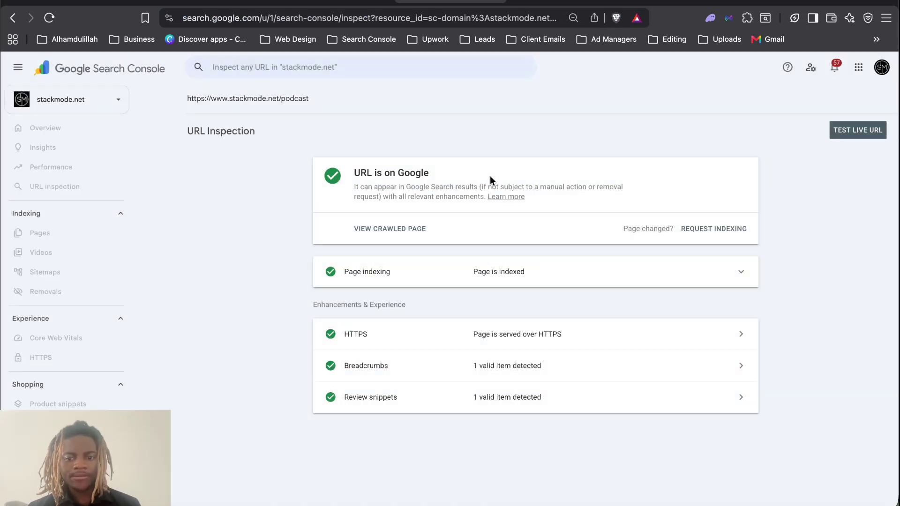
pyautogui.click(726, 233)
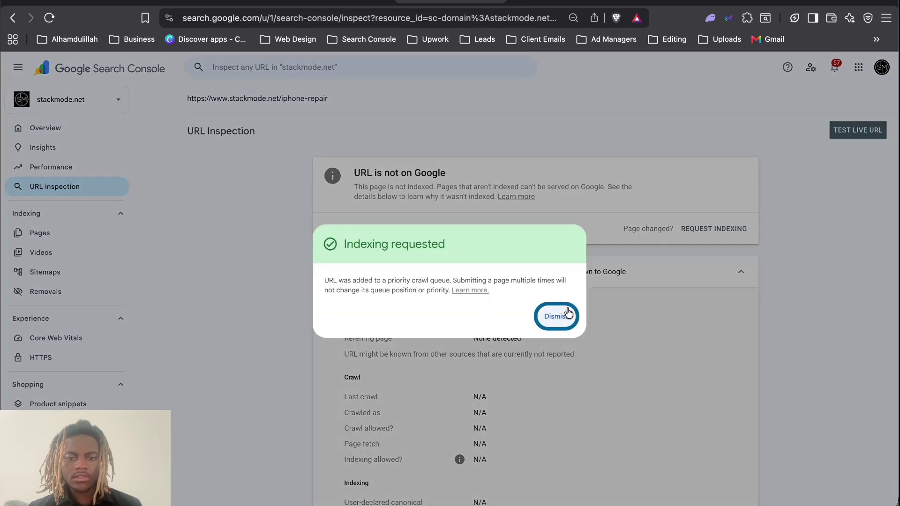
pyautogui.click(569, 314)
pyautogui.click(615, 2)
pyautogui.click(396, 2)
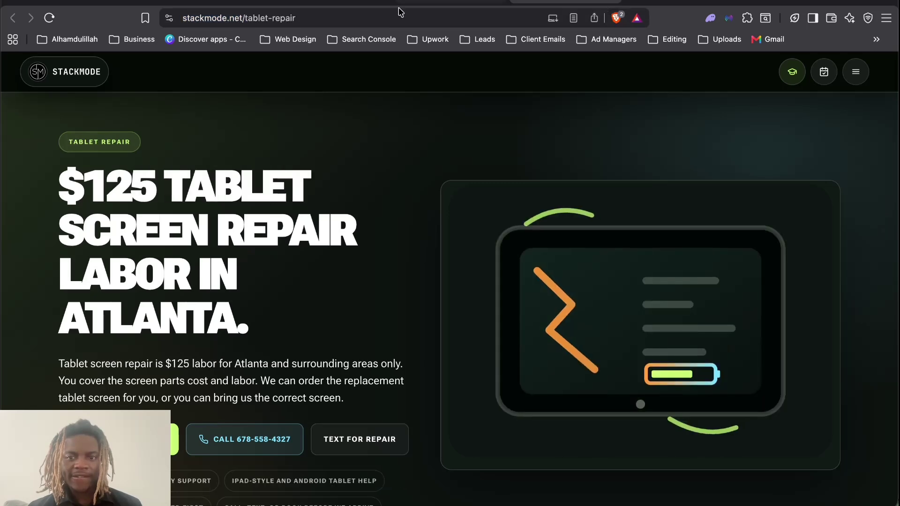
pyautogui.click(422, 2)
pyautogui.click(368, 68)
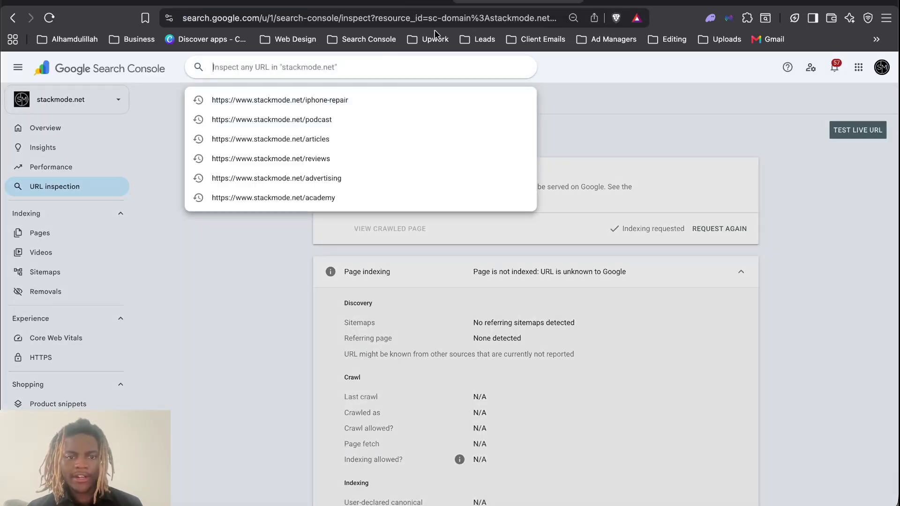
pyautogui.click(424, 180)
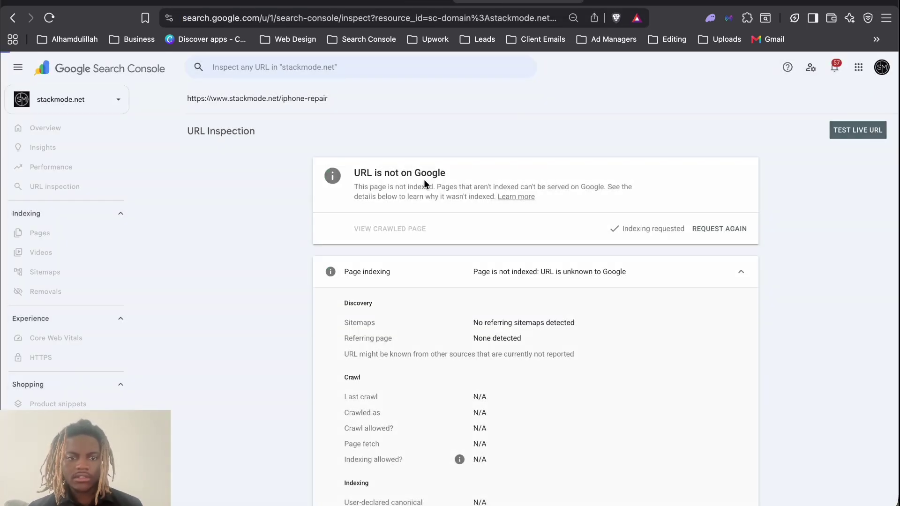
pyautogui.click(652, 2)
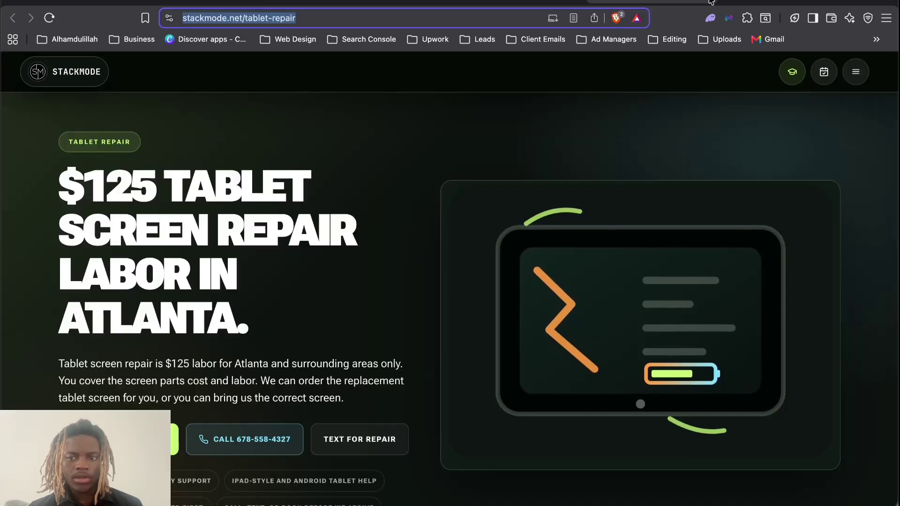
pyautogui.click(535, 3)
pyautogui.click(469, 3)
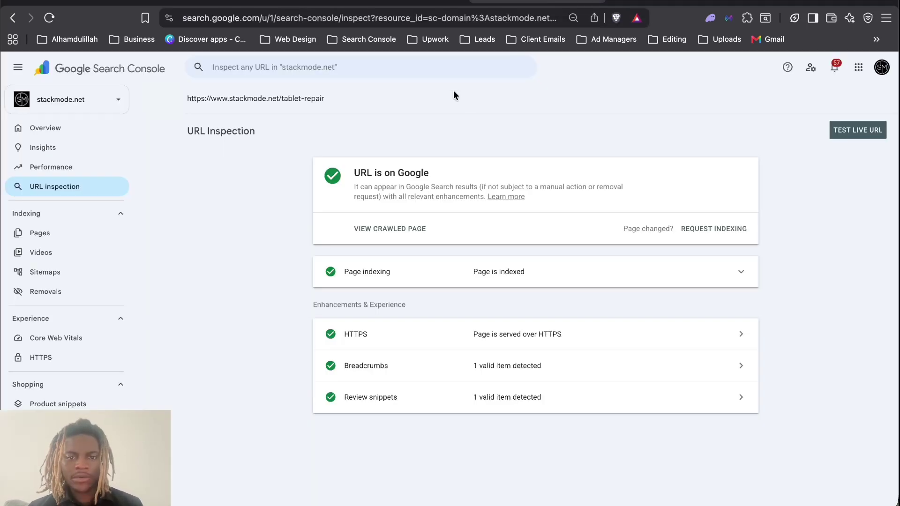
pyautogui.click(451, 72)
pyautogui.press('super+v')
pyautogui.press('Return')
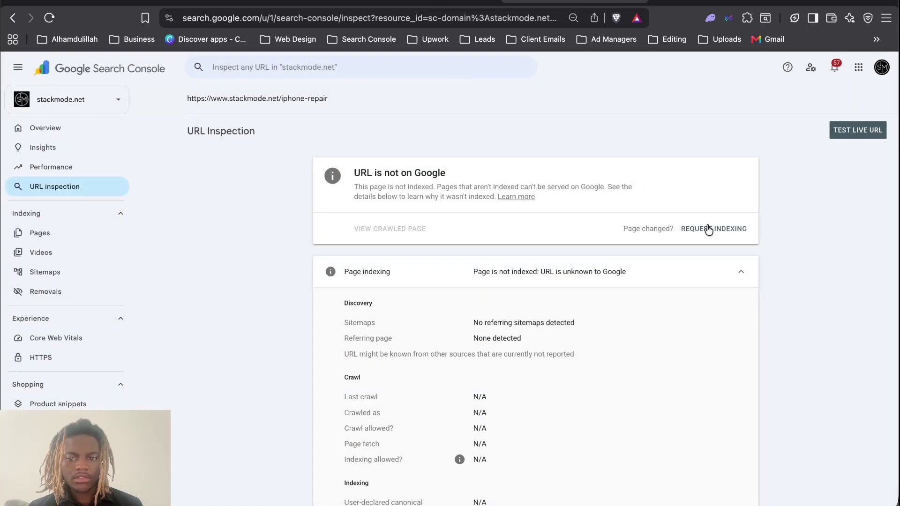
pyautogui.click(710, 229)
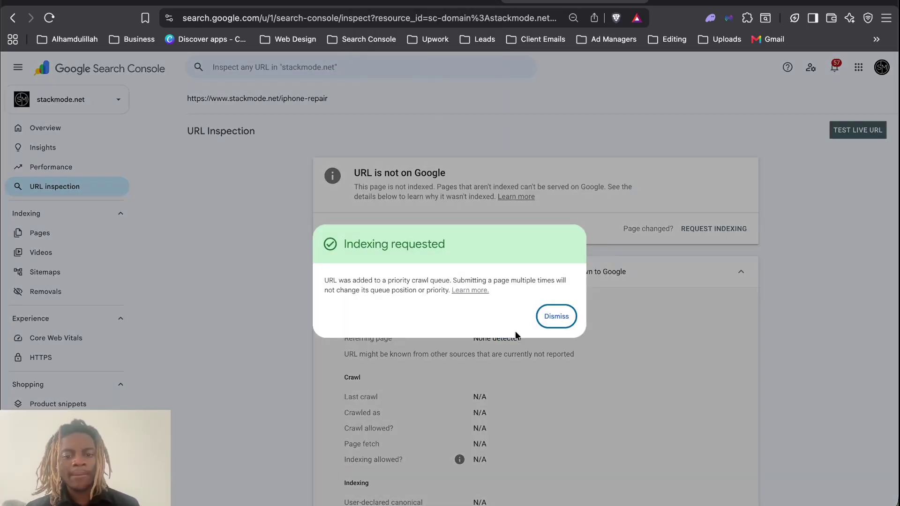
pyautogui.click(556, 318)
# - Open the Page indexing report for stackmode.net and look over its chart and reasons for non-indexed pages
pyautogui.click(93, 233)
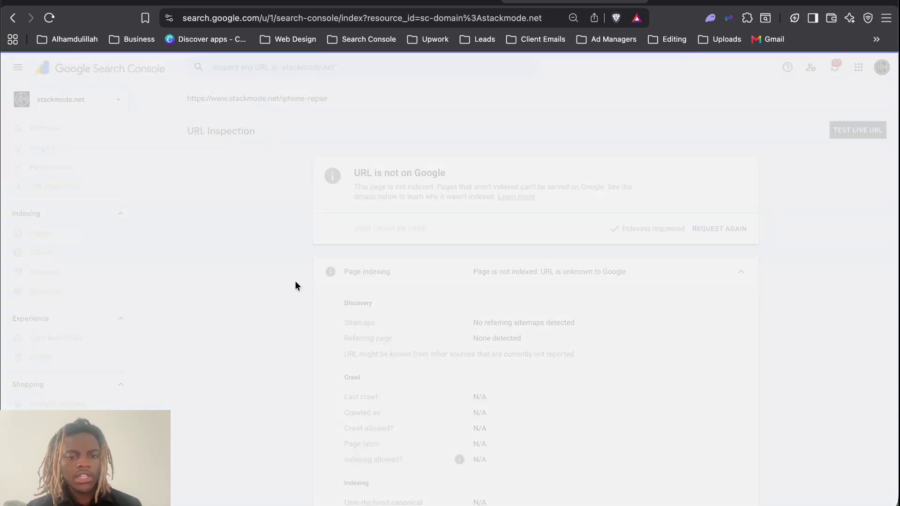
pyautogui.scroll(-5, 306, 325)
pyautogui.scroll(4, 306, 325)
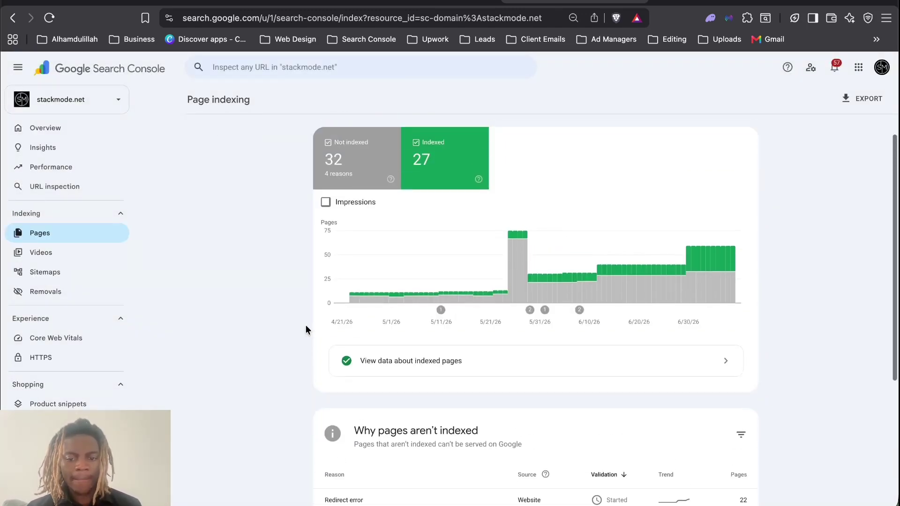
# - Open the Redirect error reason from the non-indexed pages list and review the URLs in its validation details
pyautogui.scroll(-4, 398, 388)
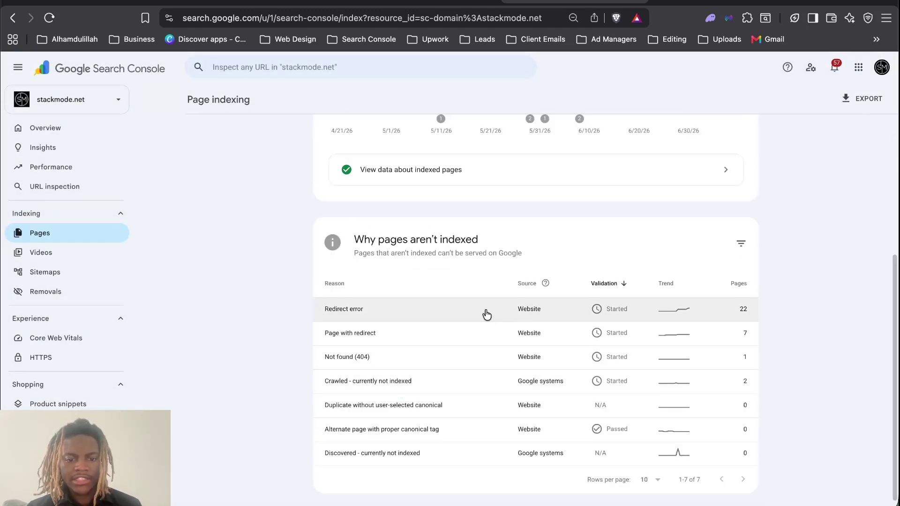
pyautogui.click(467, 314)
pyautogui.scroll(-3, 474, 342)
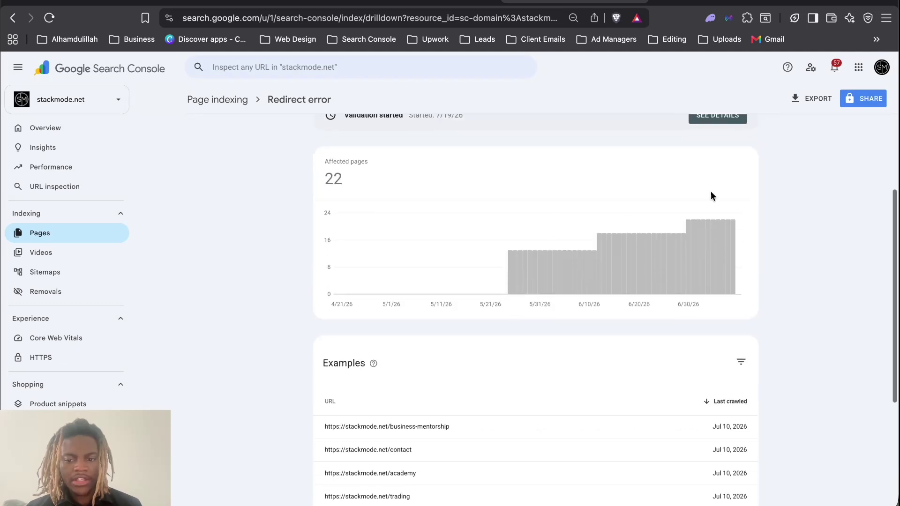
pyautogui.click(704, 120)
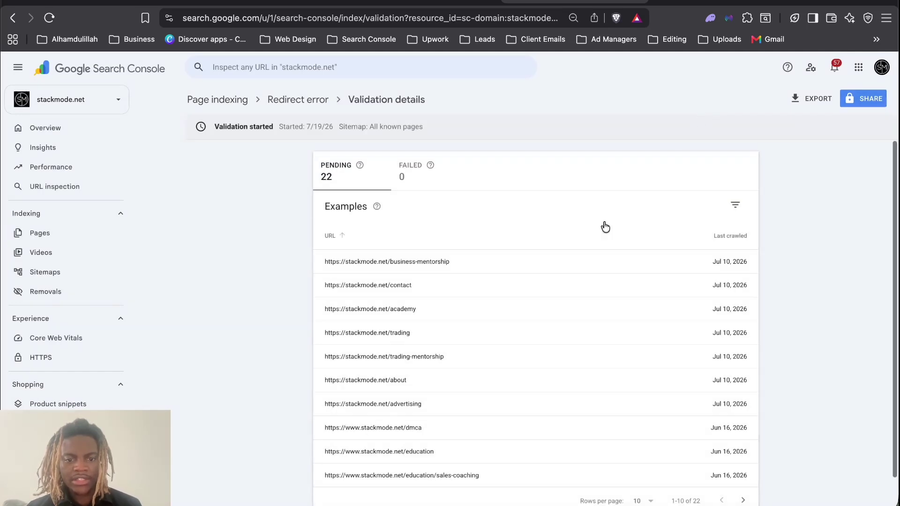
pyautogui.scroll(-2, 605, 227)
pyautogui.scroll(1, 584, 224)
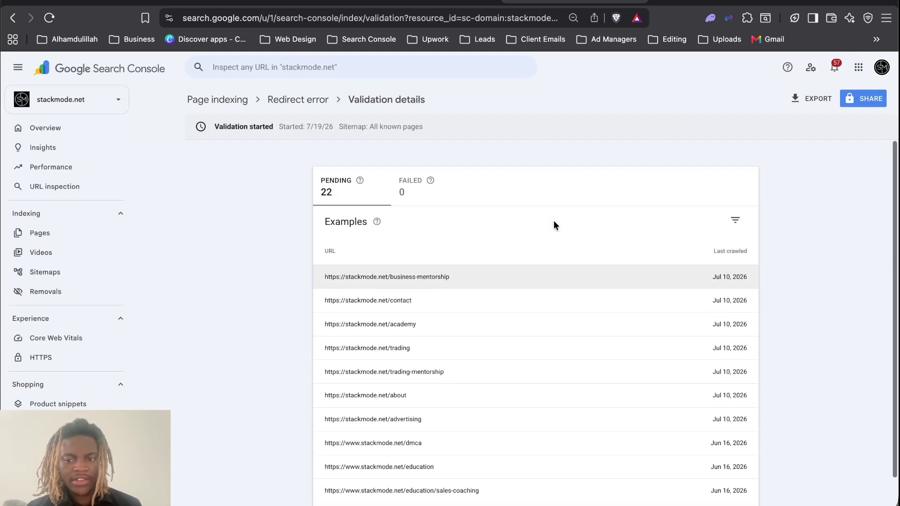
# - Return to the Page indexing report and reopen the Redirect error reason
pyautogui.click(72, 233)
pyautogui.scroll(-7, 443, 295)
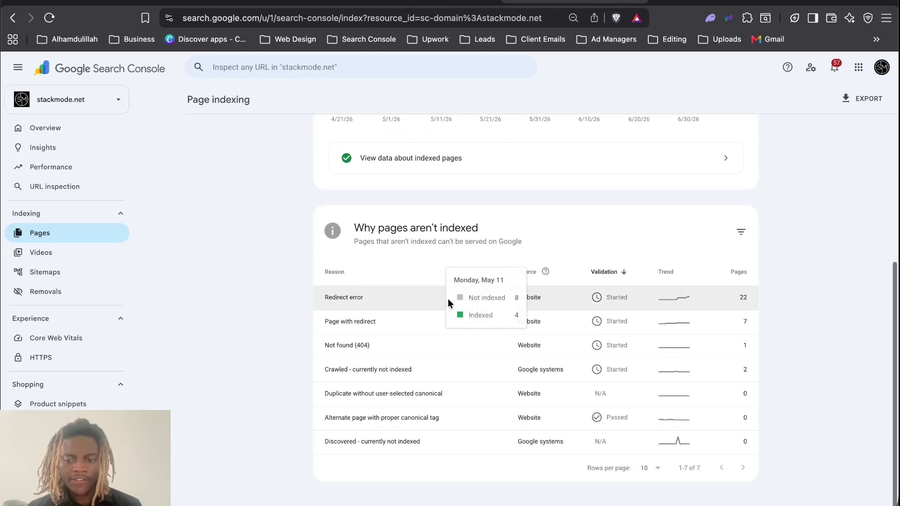
pyautogui.click(417, 303)
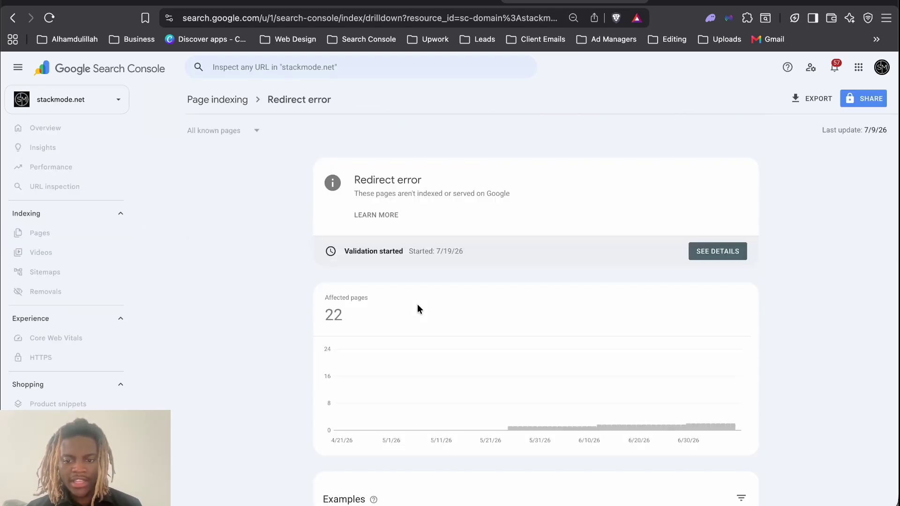
# - Check the Duplicate without user-selected canonical reason from the Page indexing report, and return to the list of reasons
pyautogui.click(126, 241)
pyautogui.scroll(-5, 464, 289)
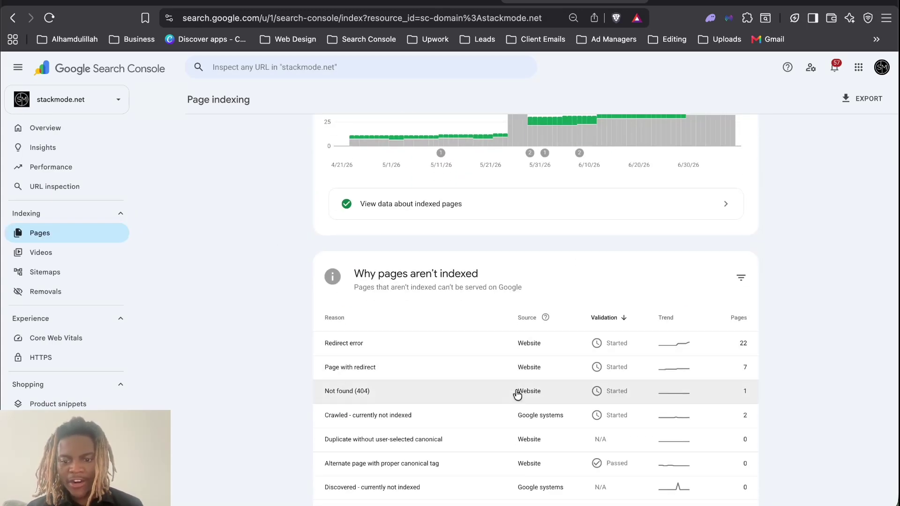
pyautogui.scroll(-2, 585, 424)
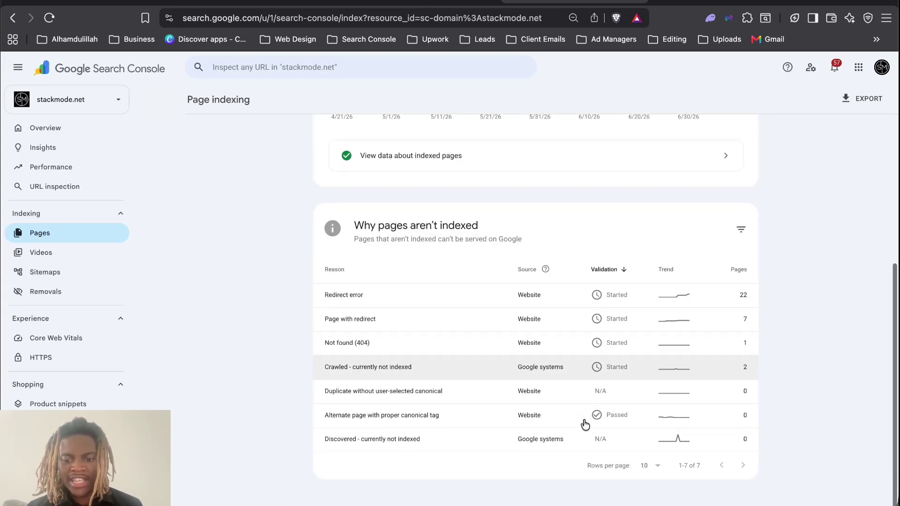
pyautogui.click(573, 393)
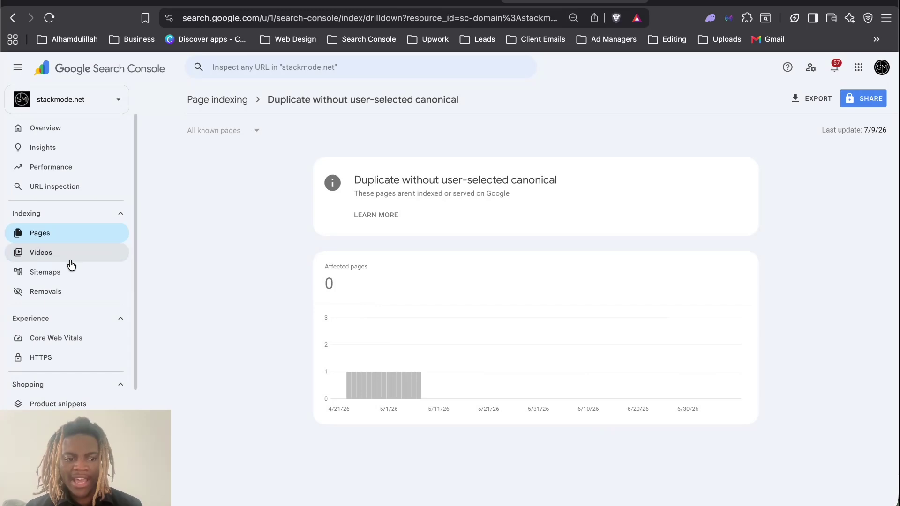
pyautogui.click(60, 241)
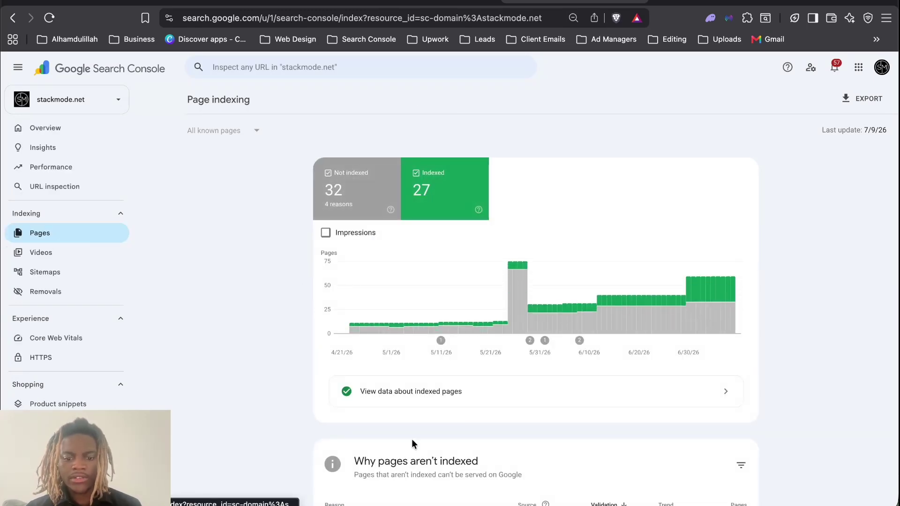
pyautogui.scroll(-5, 413, 441)
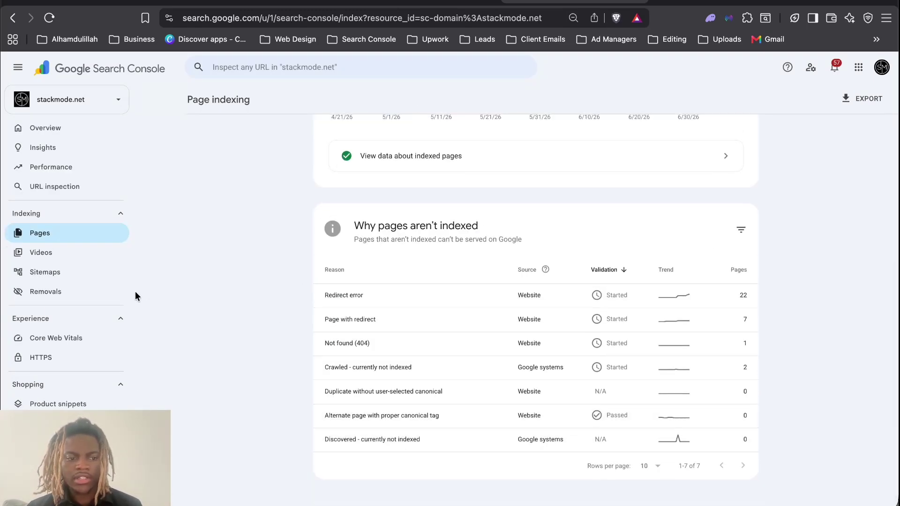
# - Open the Video indexing report and review the affected videos under the "Video isn't on a watch page" reason
pyautogui.click(94, 253)
pyautogui.scroll(-3, 266, 297)
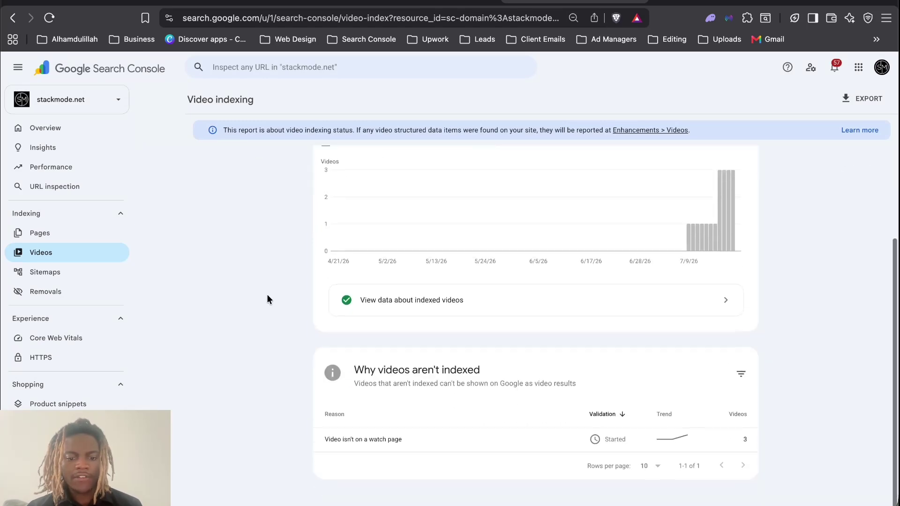
pyautogui.click(513, 439)
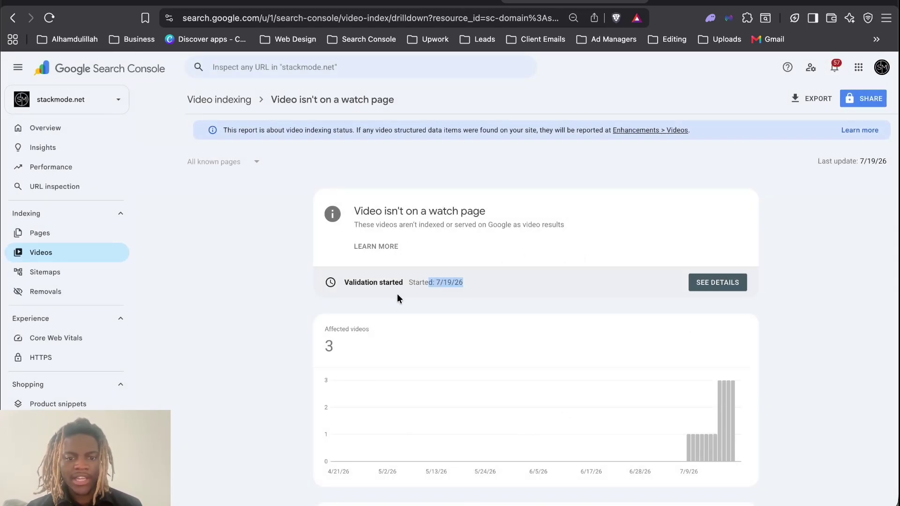
pyautogui.scroll(-5, 544, 342)
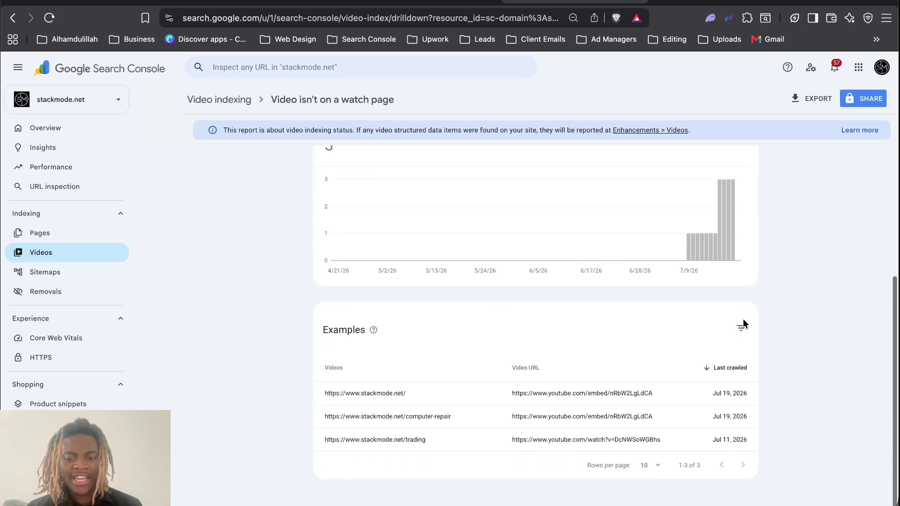
# - Look through the Sitemaps, Removals, Core Web Vitals and HTTPS reports for stackmode.net
pyautogui.click(80, 272)
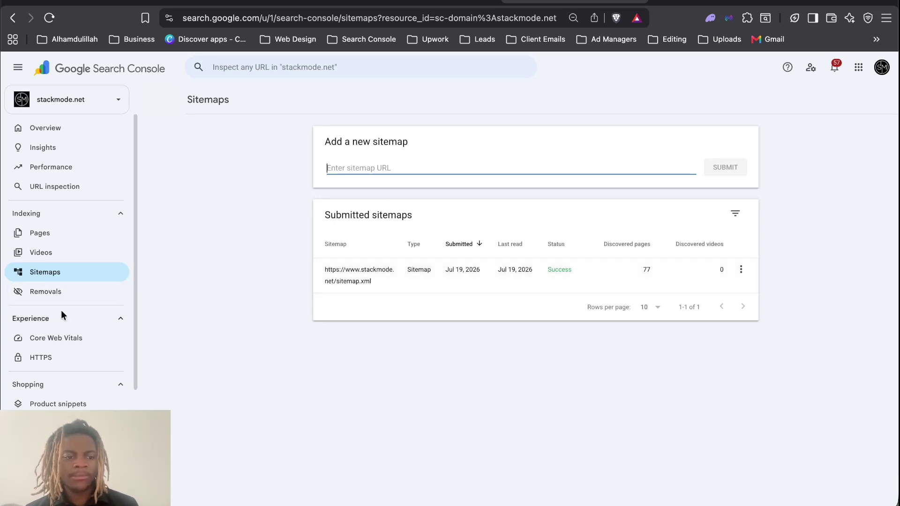
pyautogui.click(62, 295)
pyautogui.click(66, 339)
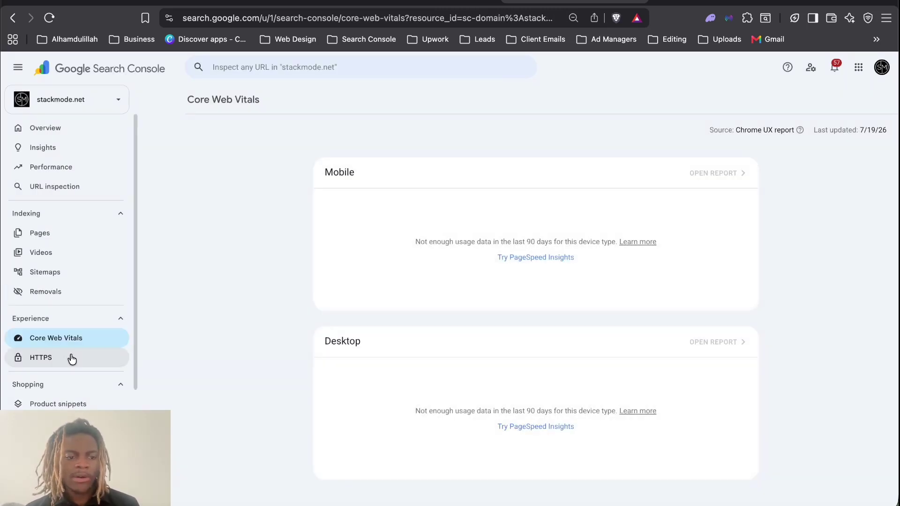
pyautogui.click(70, 358)
pyautogui.scroll(-2, 238, 283)
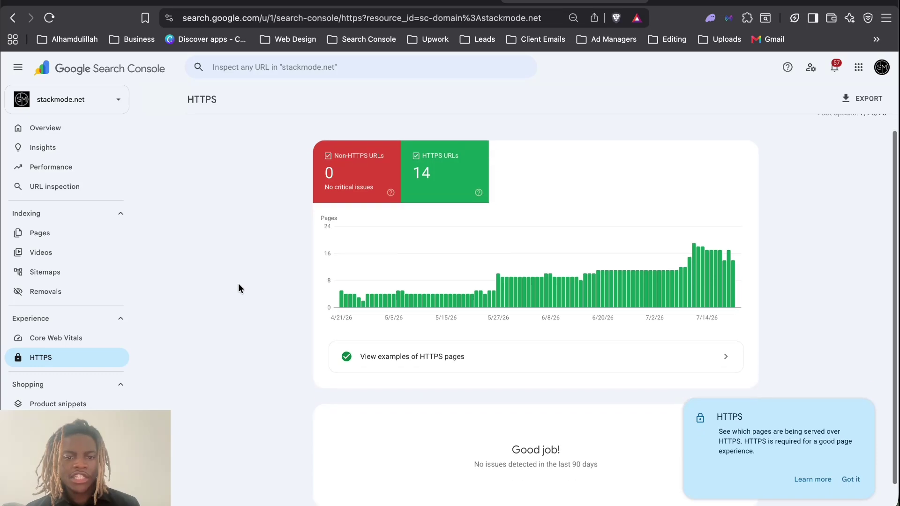
pyautogui.scroll(1, 410, 199)
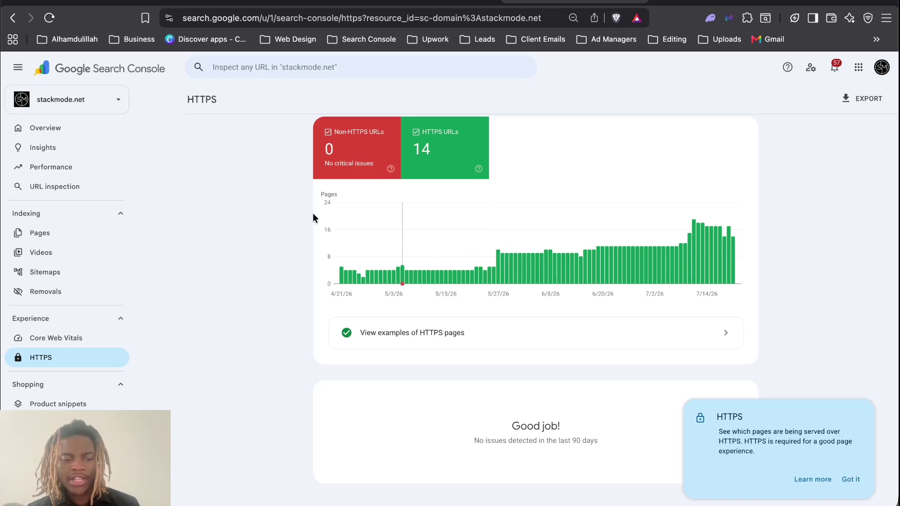
# - Open the Product snippets report and review its chart and the reasons items are invalid
pyautogui.click(78, 403)
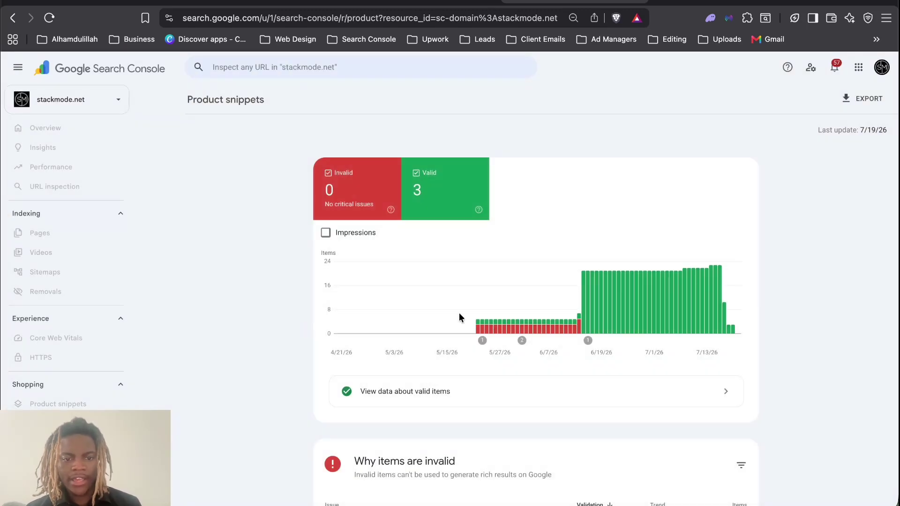
pyautogui.scroll(-4, 482, 403)
pyautogui.scroll(4, 551, 328)
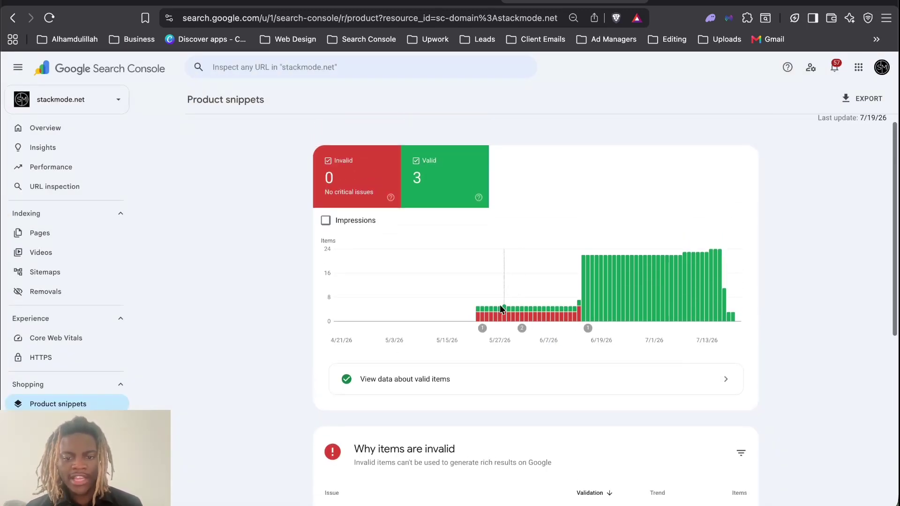
pyautogui.scroll(-2, 358, 390)
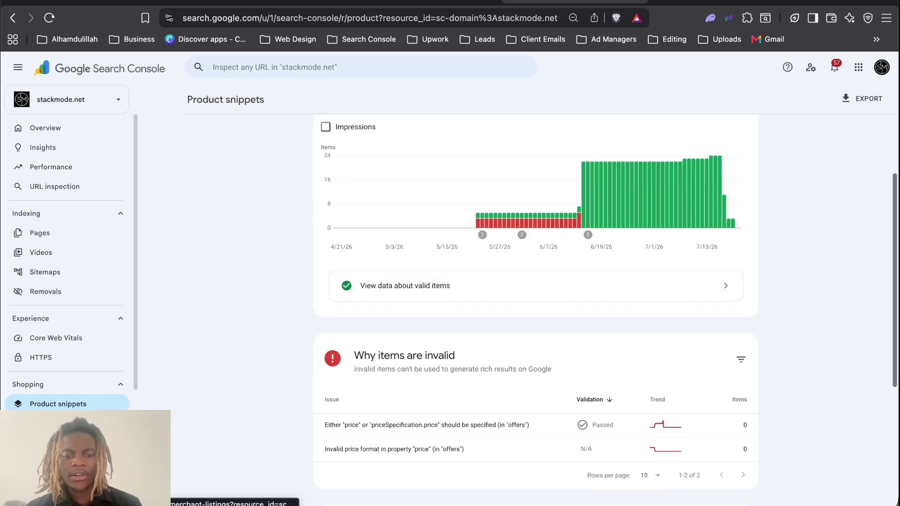
# - Review the Merchant listings report, checking the missing "price" or "priceSpecification" issue and returning to the full issue lists
pyautogui.click(56, 423)
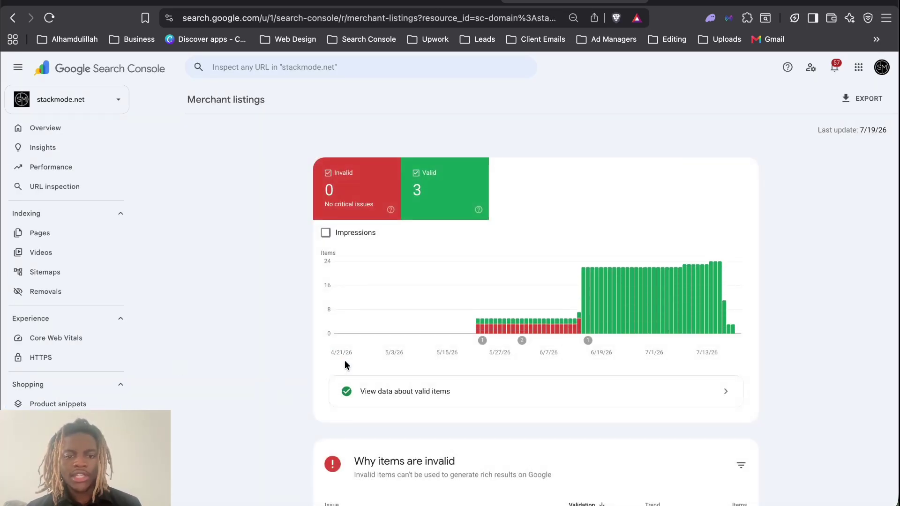
pyautogui.scroll(-2, 345, 365)
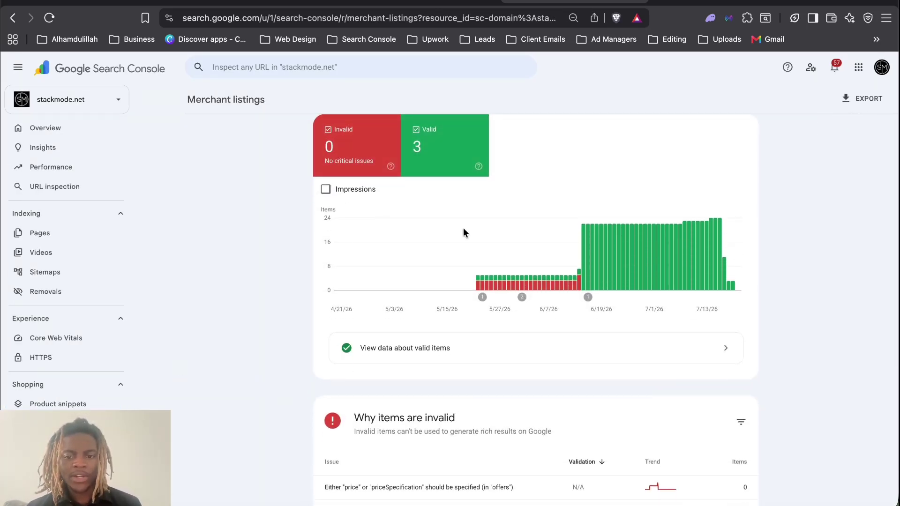
pyautogui.scroll(-4, 354, 286)
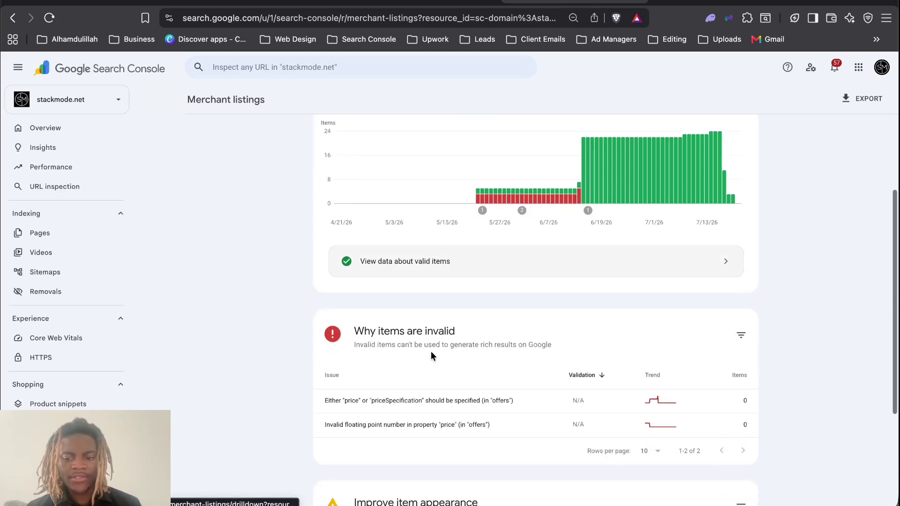
pyautogui.moveTo(354, 328); pyautogui.dragTo(534, 345)
pyautogui.scroll(-2, 522, 434)
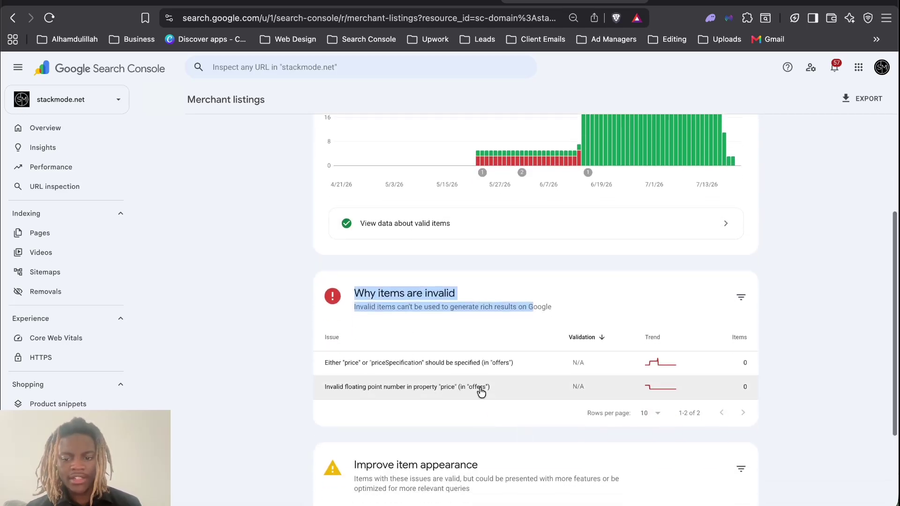
pyautogui.click(488, 373)
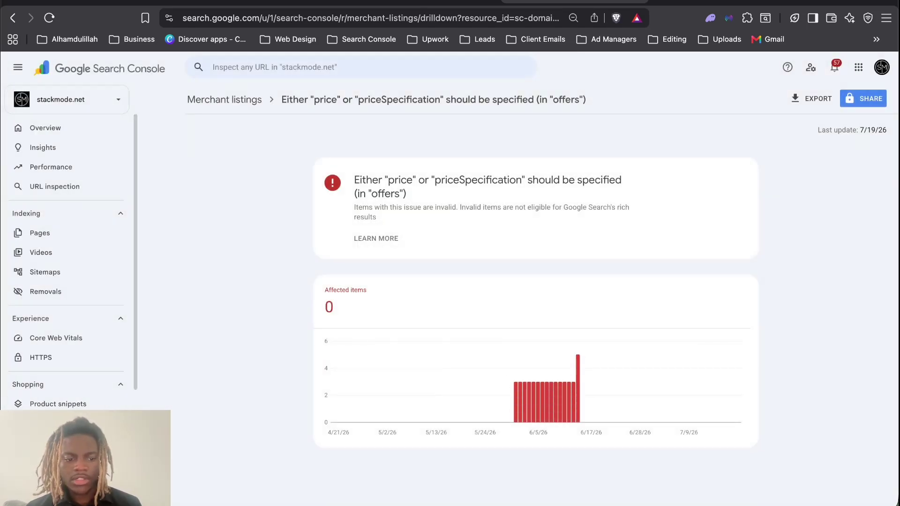
pyautogui.press('super+bracketleft')
pyautogui.scroll(-10, 210, 376)
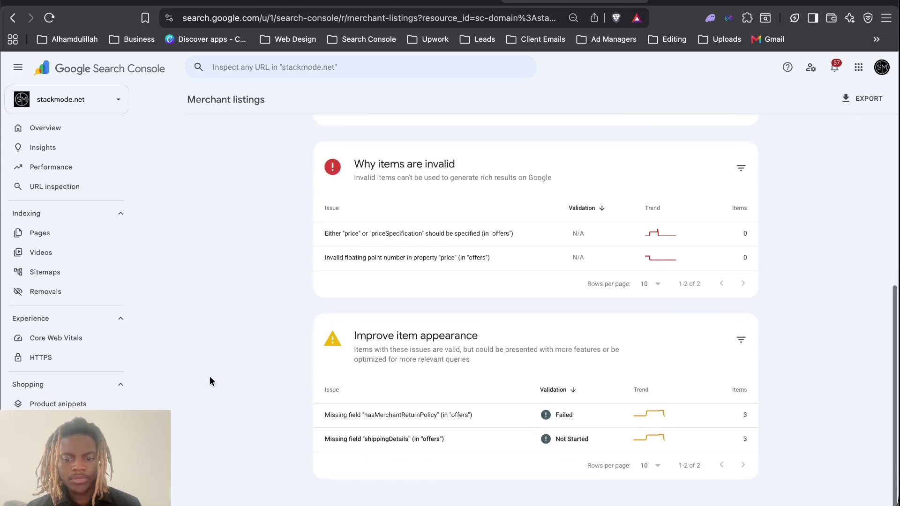
# - Start a new validation for the Missing field "hasMerchantReturnPolicy" issue from its validation details
pyautogui.click(371, 427)
pyautogui.scroll(-1, 539, 300)
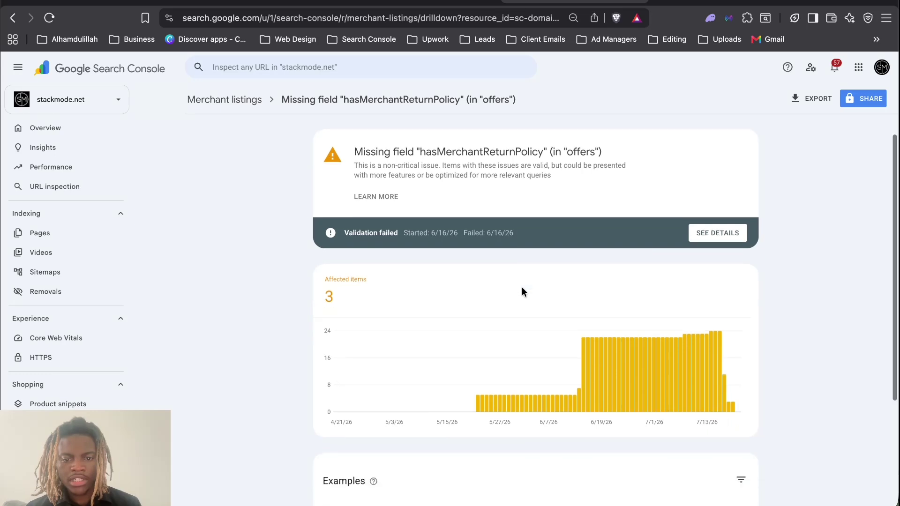
pyautogui.click(715, 206)
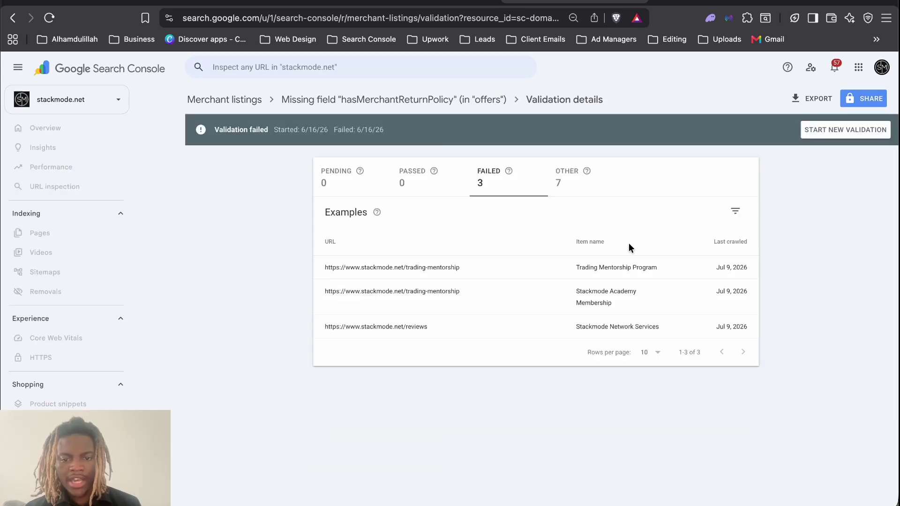
pyautogui.click(825, 133)
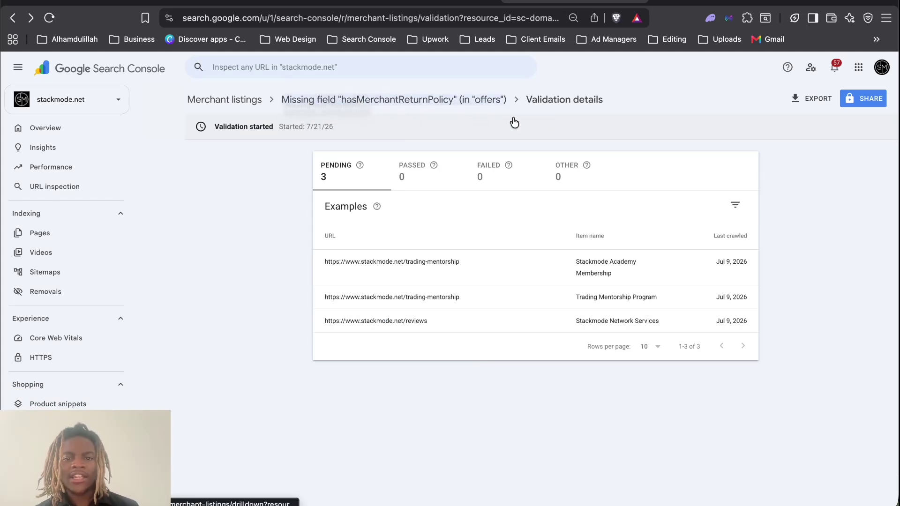
# - Highlight the Missing field "hasMerchantReturnPolicy" issue name above the validation details
pyautogui.press('/')
pyautogui.click(440, 432)
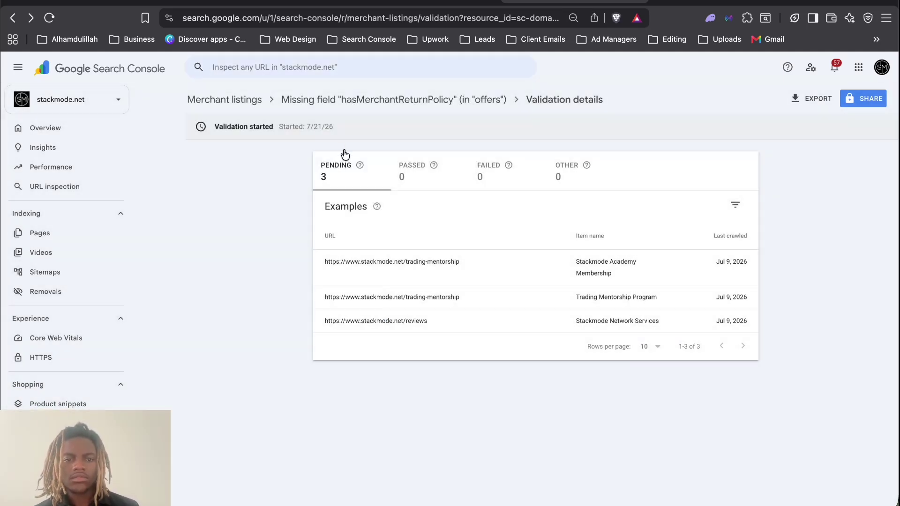
pyautogui.moveTo(507, 100); pyautogui.dragTo(259, 101)
# - Return to the Merchant listings report and select the issue text under "Why items are invalid" and "Improve item appearance"
pyautogui.click(56, 423)
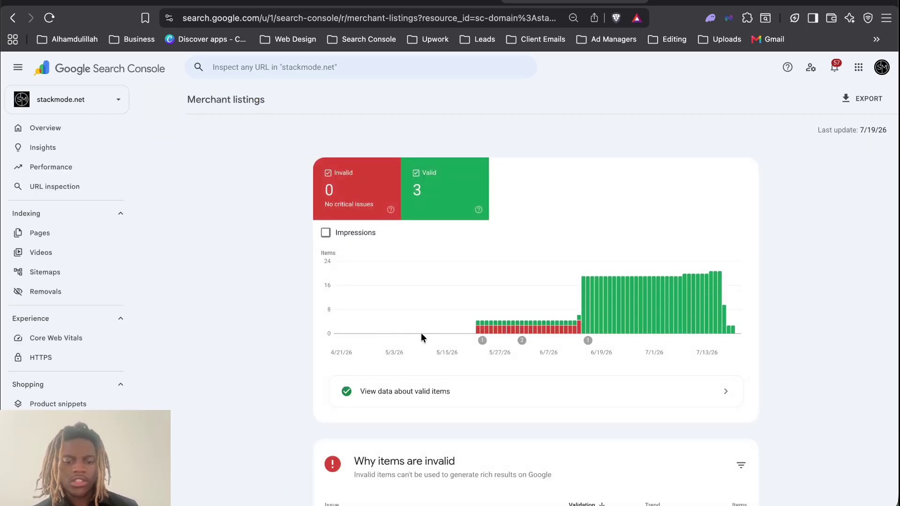
pyautogui.scroll(-3, 421, 336)
pyautogui.scroll(-4, 421, 336)
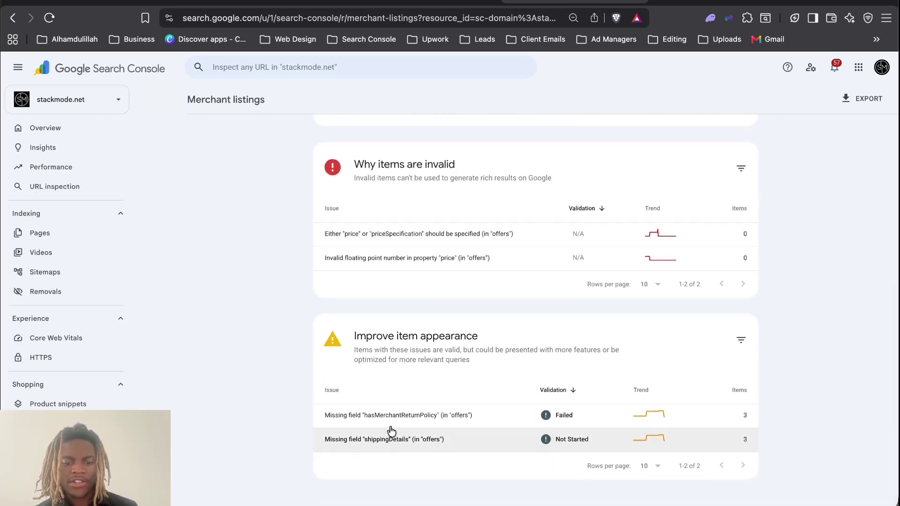
pyautogui.moveTo(305, 413); pyautogui.dragTo(542, 449)
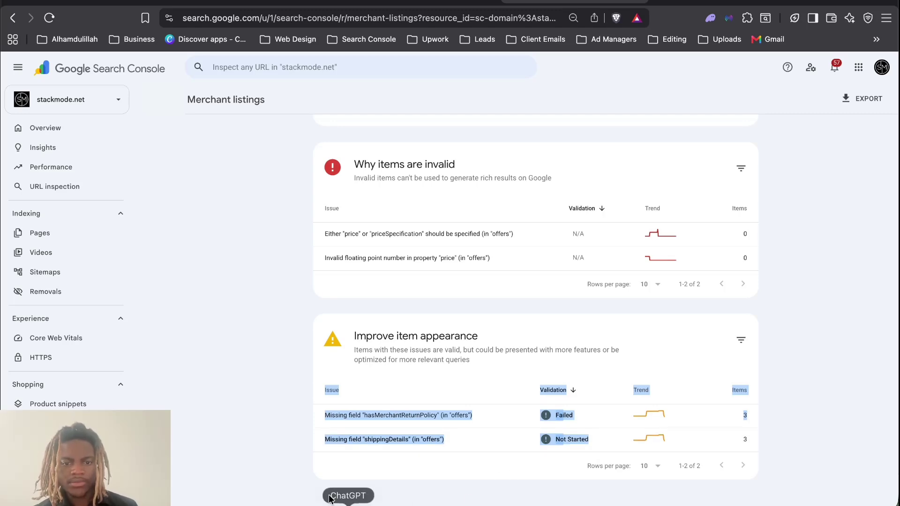
pyautogui.click(289, 212)
pyautogui.moveTo(283, 228); pyautogui.dragTo(518, 469)
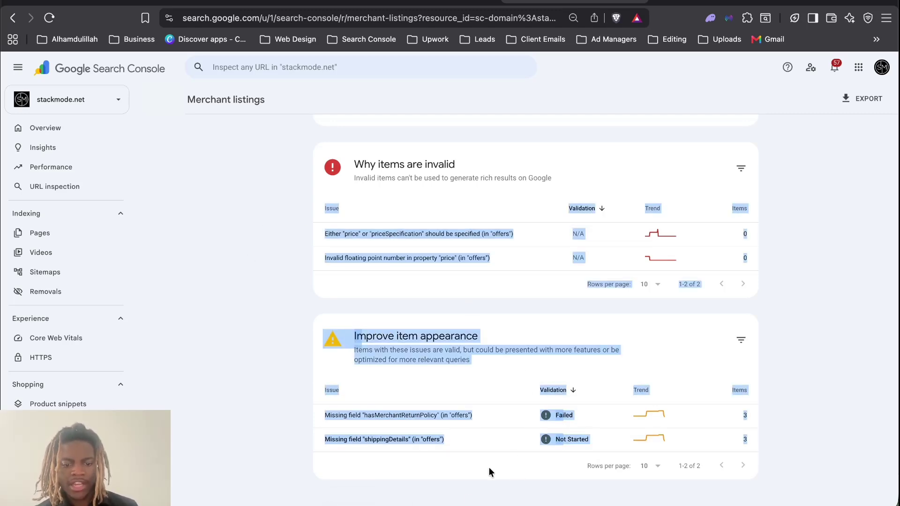
# - Switch to Codex, paste the copied merchant listing issues into the follow-up message, and change the model to 5.5
pyautogui.click(349, 501)
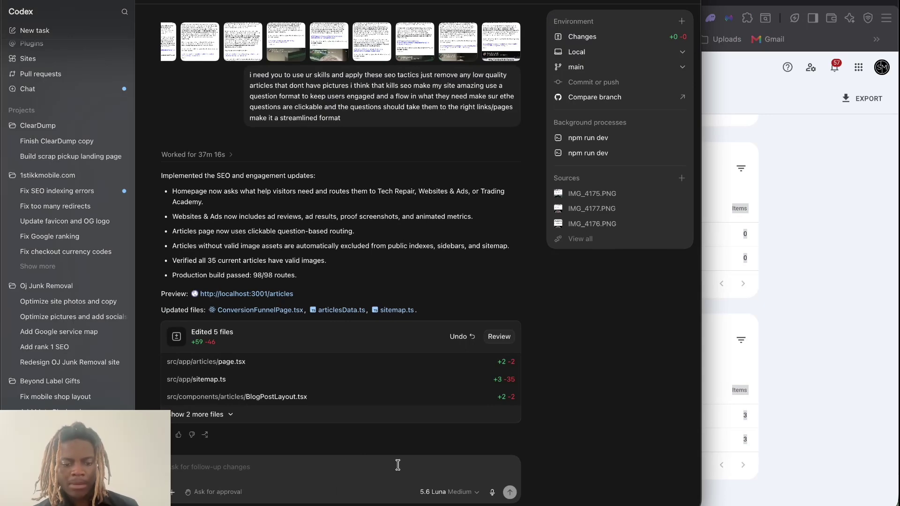
pyautogui.hotkey('ctrl', 'v')
pyautogui.click(443, 492)
pyautogui.moveTo(443, 425)
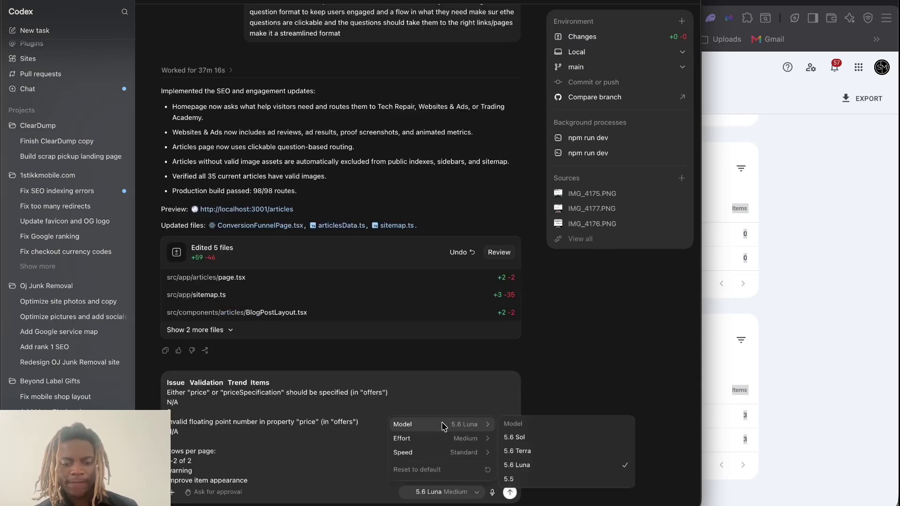
pyautogui.click(516, 479)
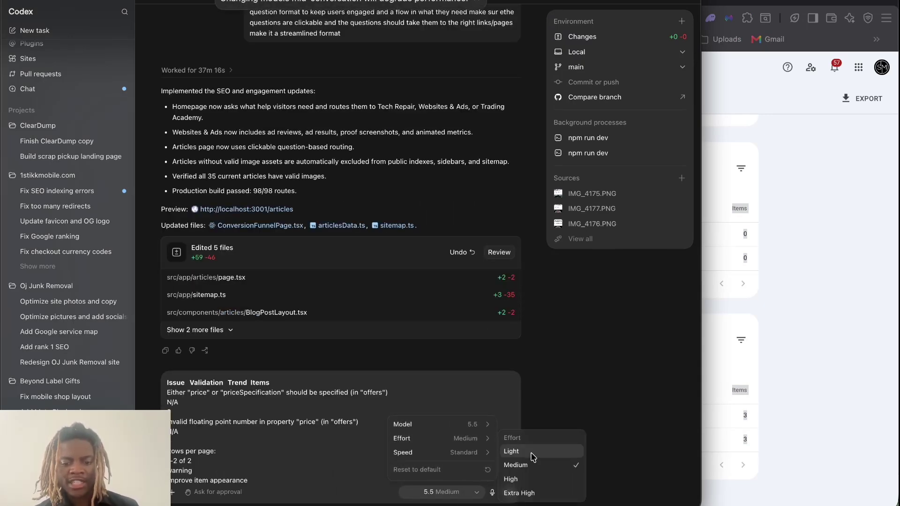
# - Add "fix thesegogle search console eerrors for m site 100/100 score" below "Improve item appearance" in the message and send it
pyautogui.click(317, 479)
pyautogui.scroll(-2, 317, 469)
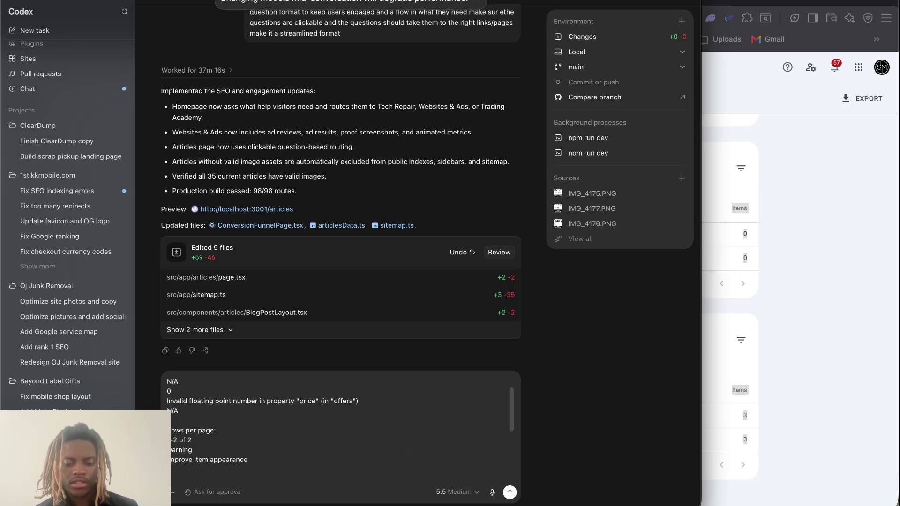
pyautogui.write('fix thesegogle ')
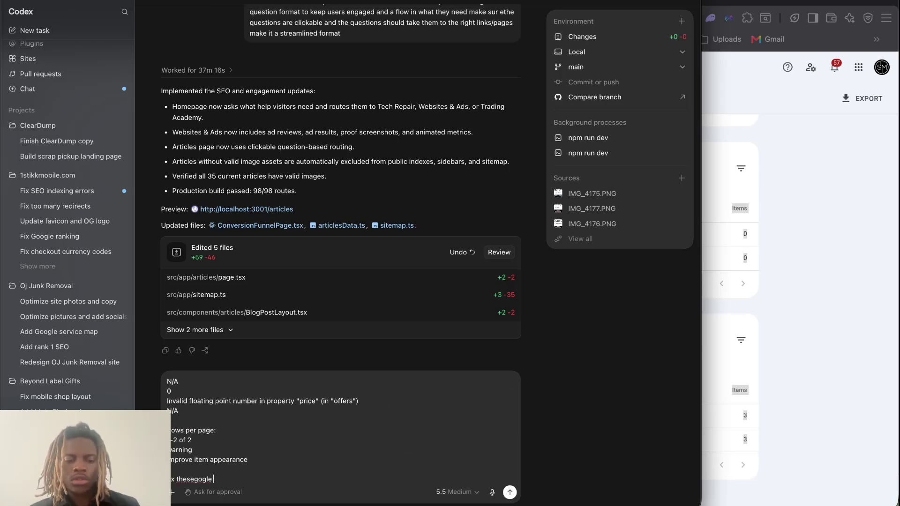
pyautogui.write('search console eer')
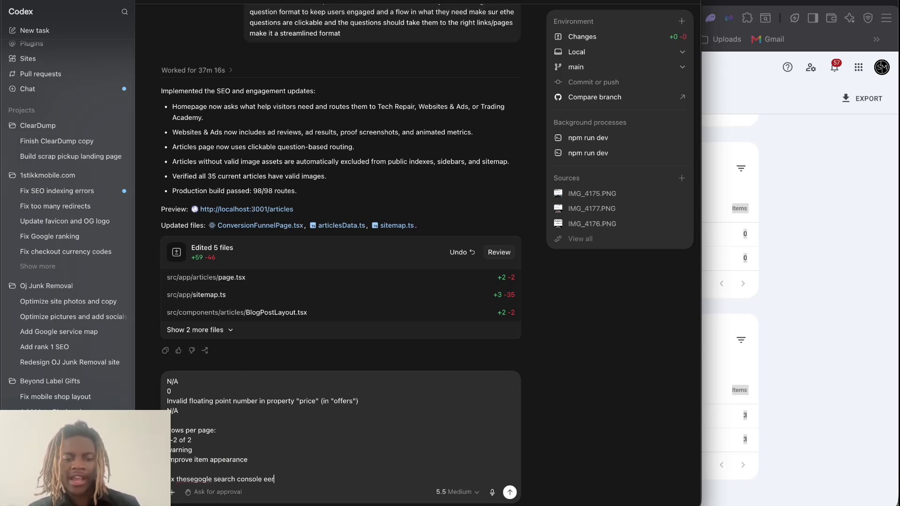
pyautogui.write('rors fo')
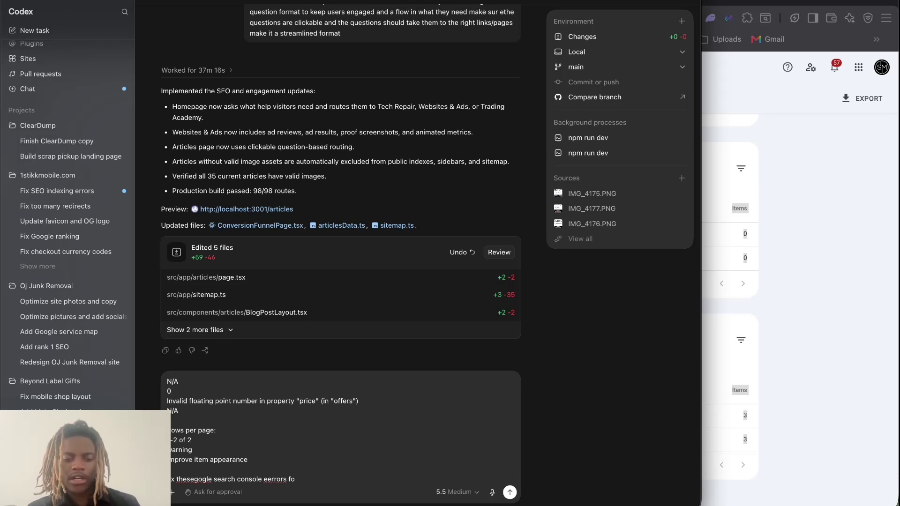
pyautogui.write('r m site')
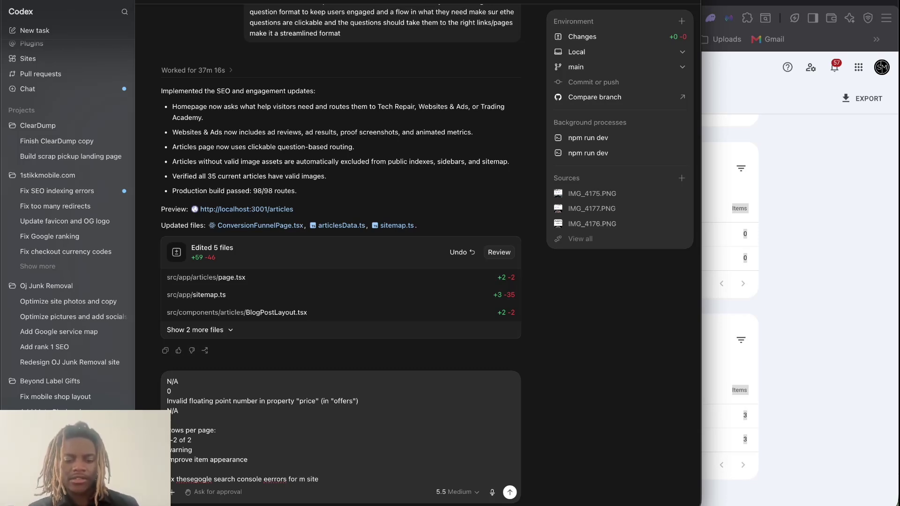
pyautogui.write(' 100/100 sco')
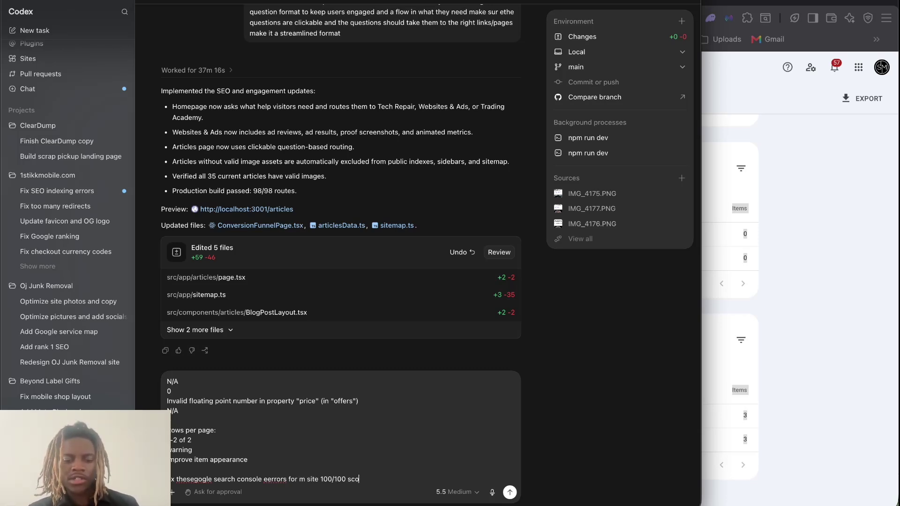
pyautogui.write('re')
pyautogui.press('Return')
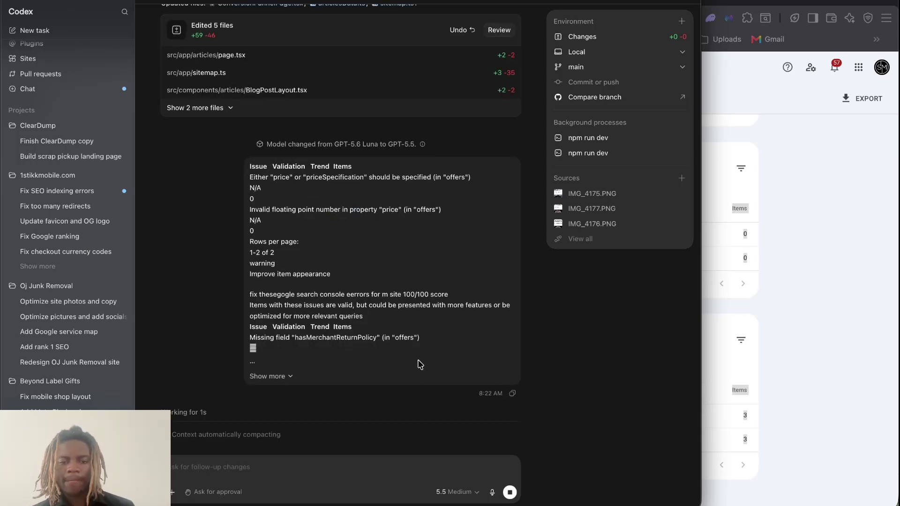
# - Switch back to Google Search Console and check the Breadcrumbs enhancement report
pyautogui.click(845, 304)
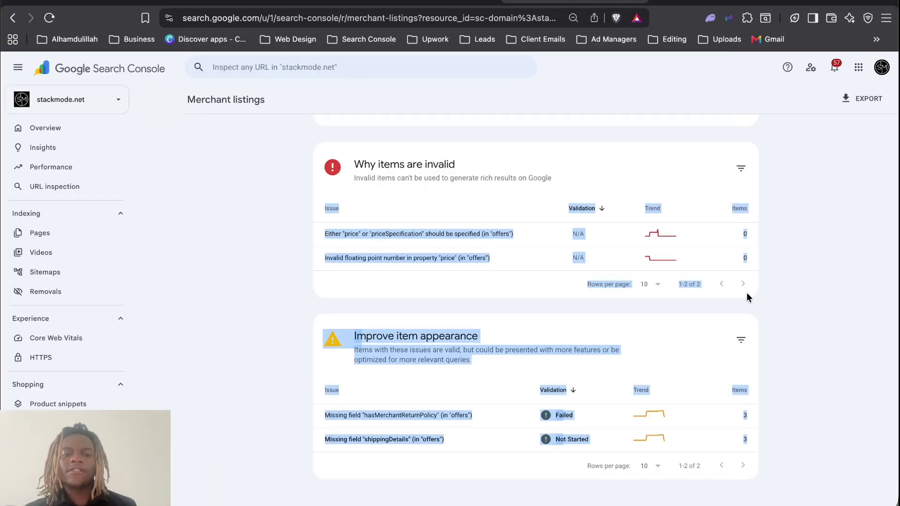
pyautogui.scroll(-4, 76, 375)
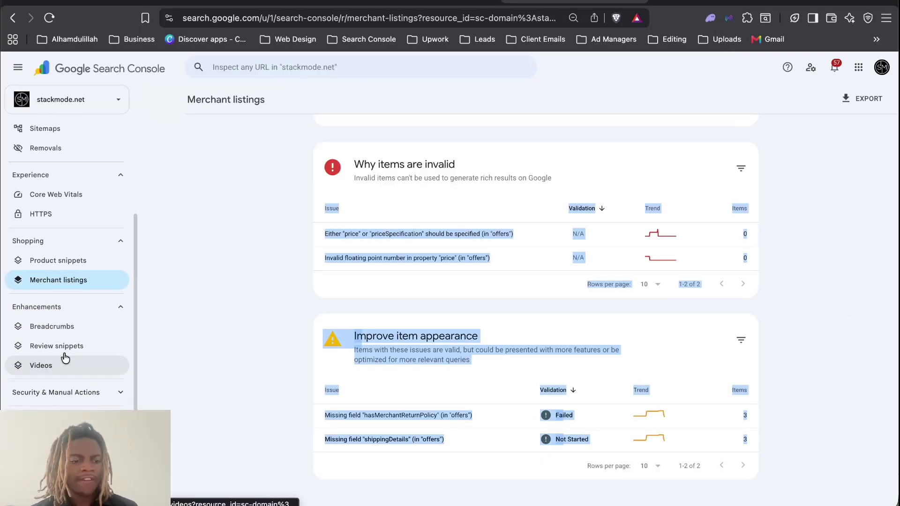
pyautogui.click(64, 333)
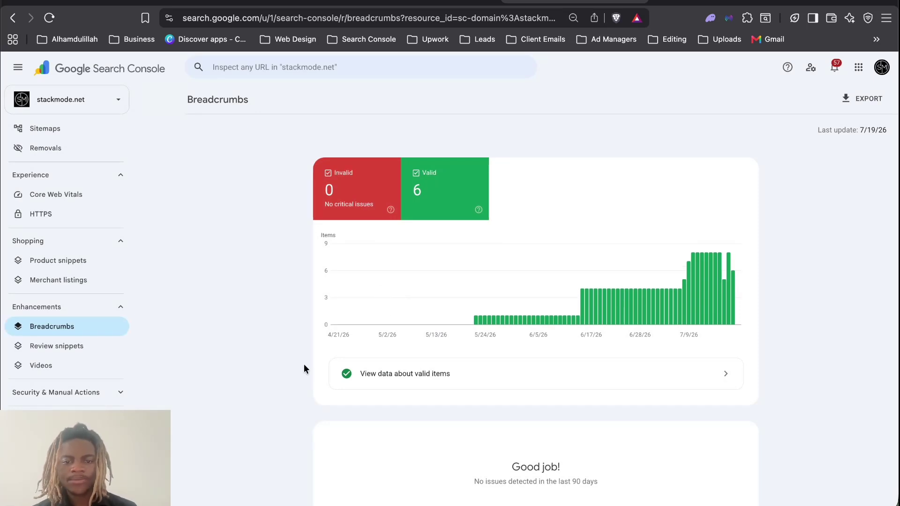
pyautogui.scroll(-2, 307, 291)
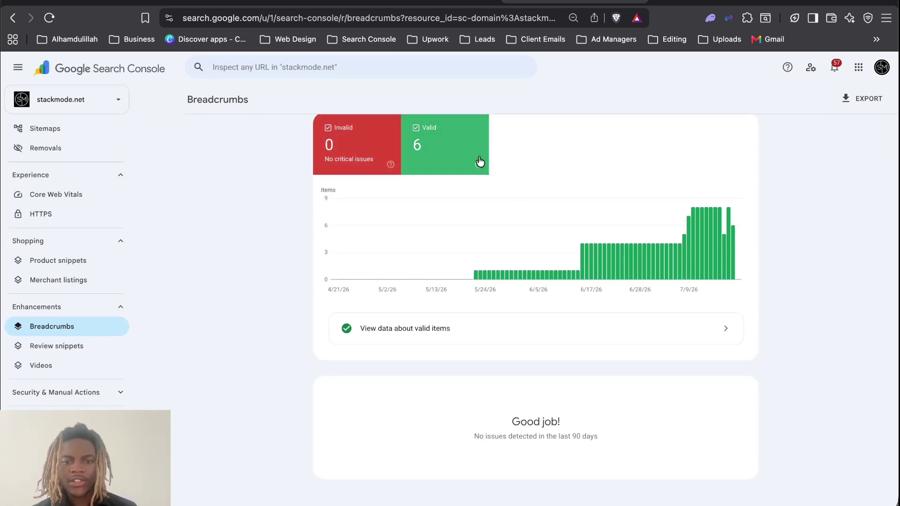
# - Check the Review snippets report and view the details of the "Review has multiple aggregate ratings" issue
pyautogui.click(58, 346)
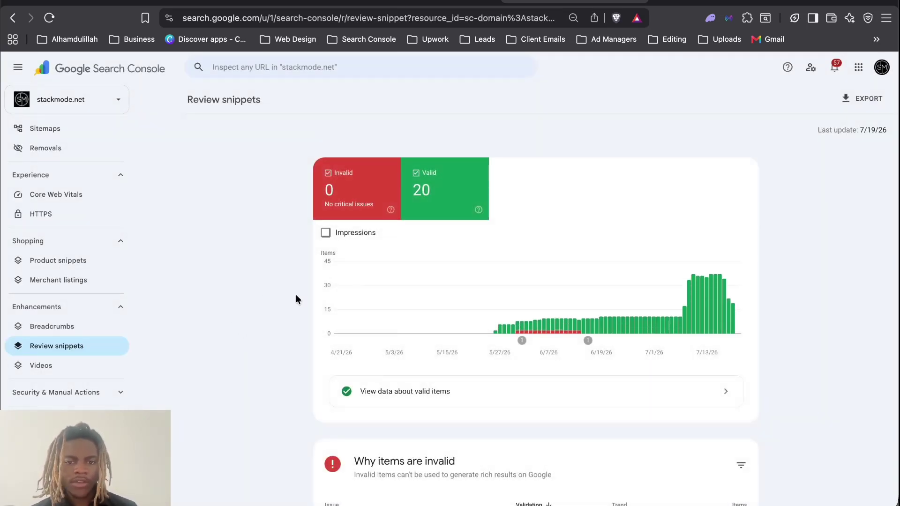
pyautogui.scroll(-1, 345, 162)
pyautogui.scroll(1, 466, 218)
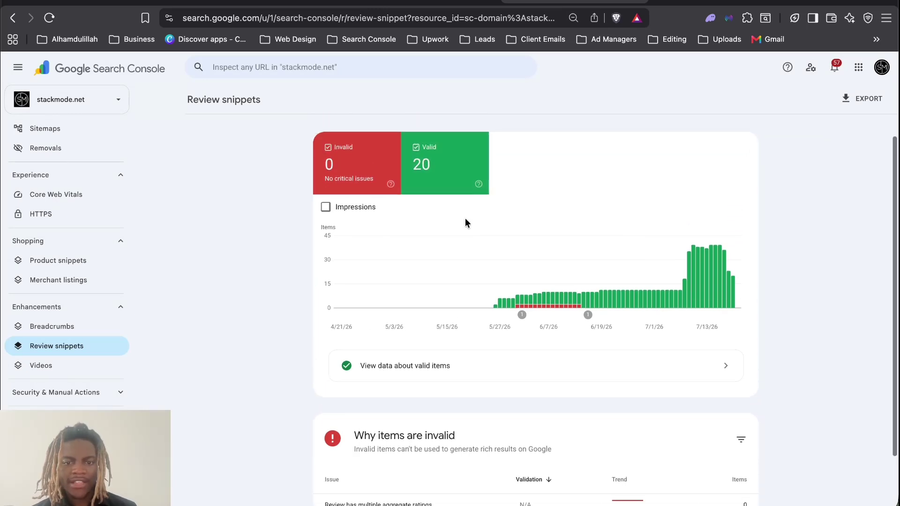
pyautogui.scroll(-2, 452, 268)
pyautogui.scroll(-1, 432, 376)
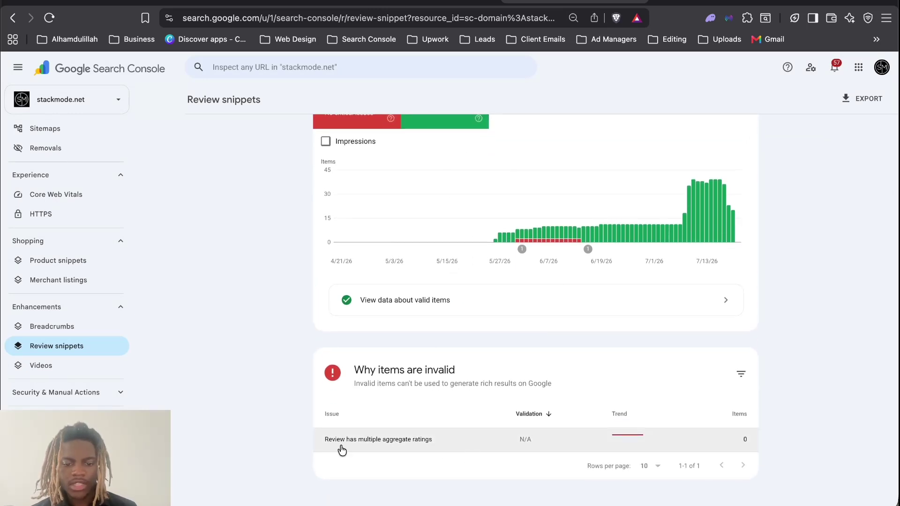
pyautogui.click(404, 434)
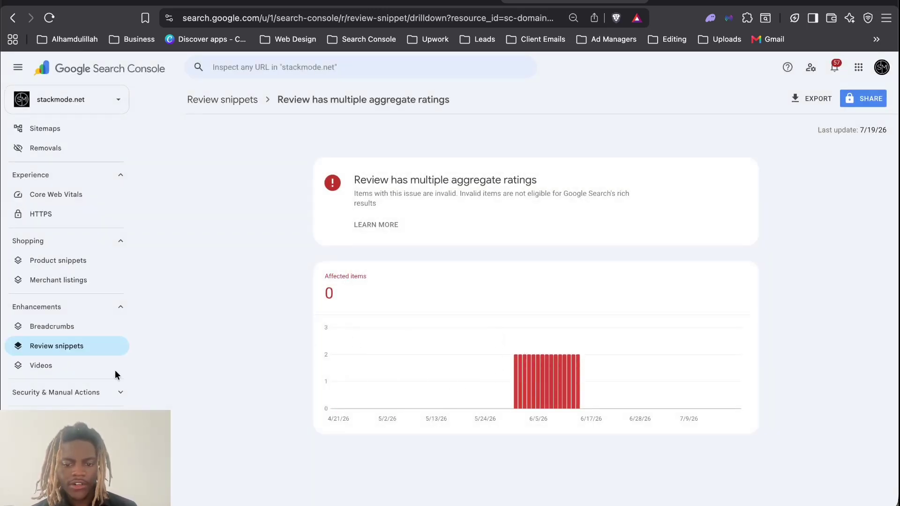
# - Look through the Videos, Manual actions, Security issues and Links reports for stackmode.net
pyautogui.click(52, 369)
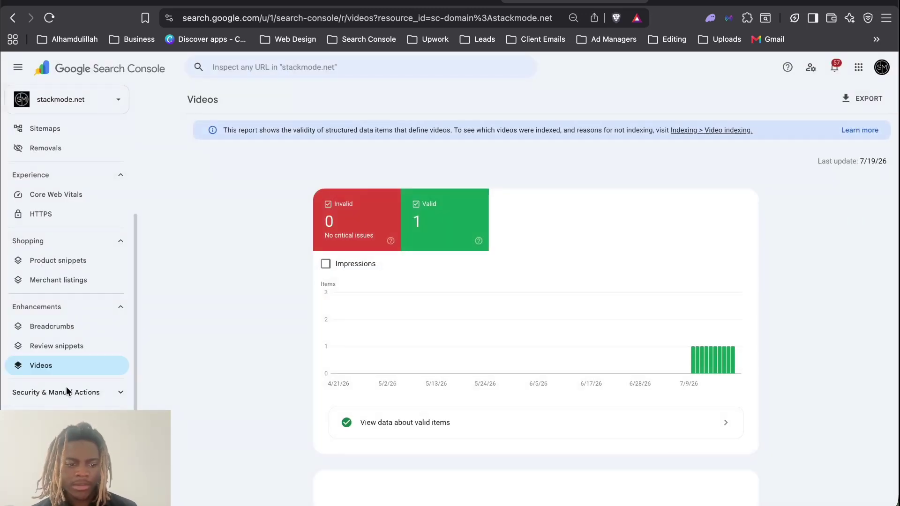
pyautogui.click(101, 392)
pyautogui.click(91, 380)
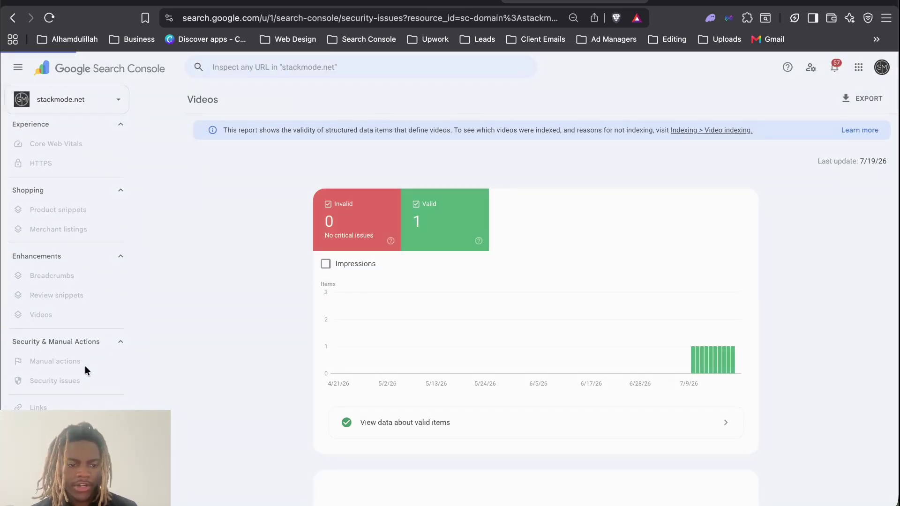
pyautogui.click(85, 365)
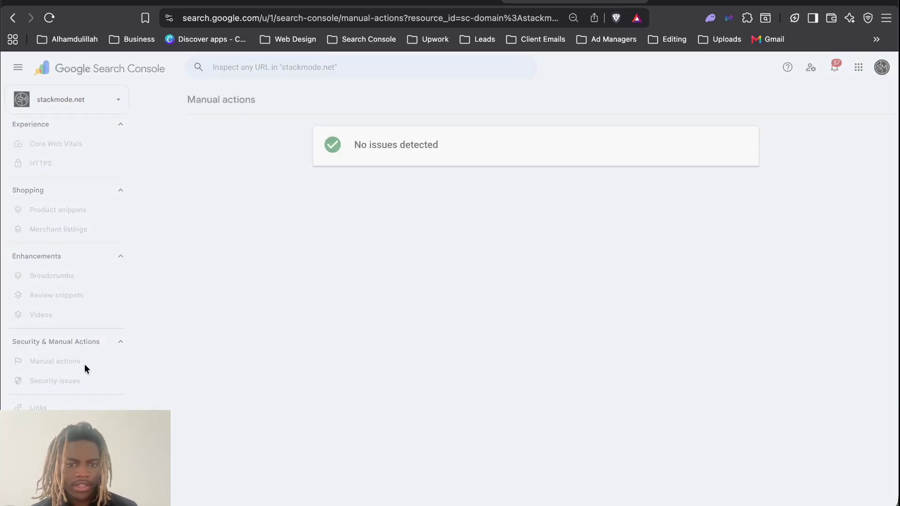
pyautogui.click(65, 377)
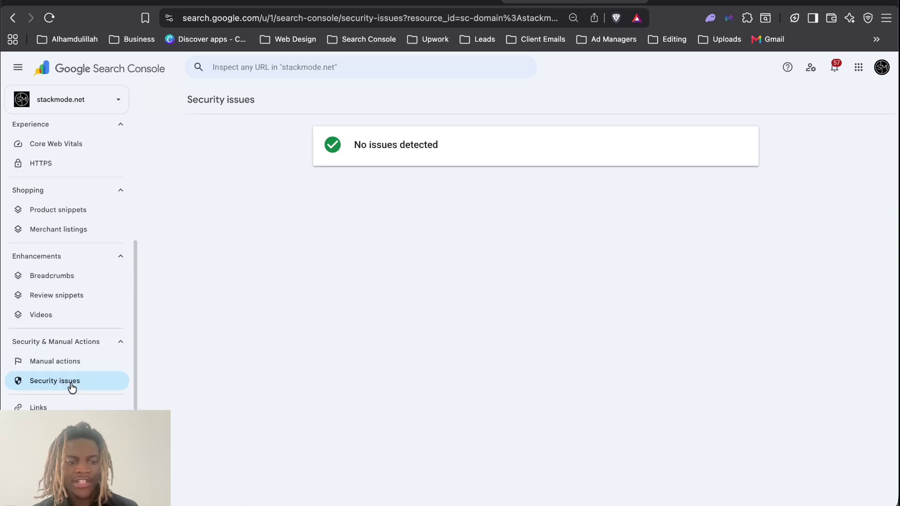
pyautogui.click(70, 387)
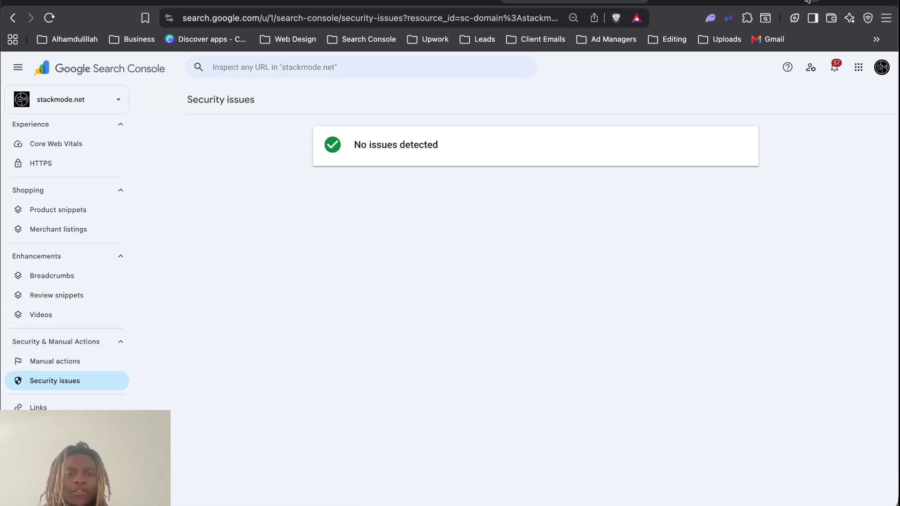
pyautogui.scroll(-1, 93, 334)
pyautogui.click(26, 389)
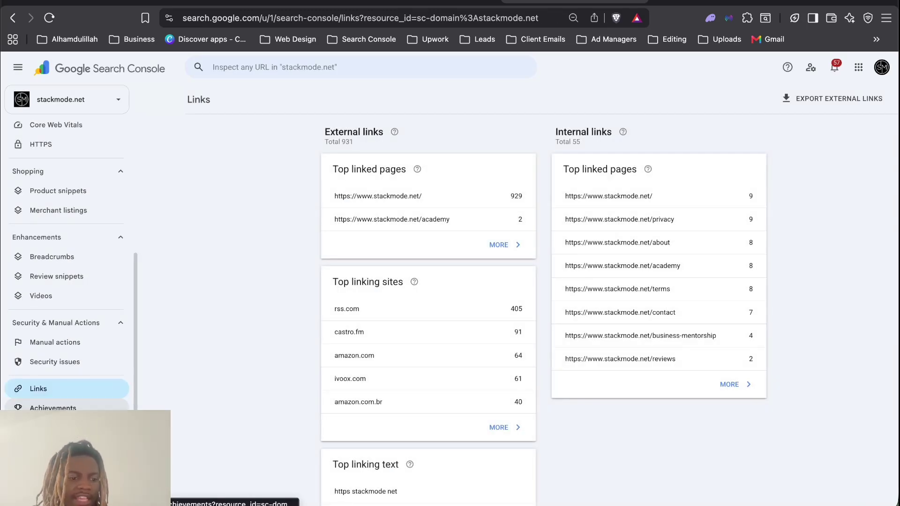
# - Open the Performance report and page through the top queries to the last page
pyautogui.scroll(5, 47, 305)
pyautogui.click(50, 167)
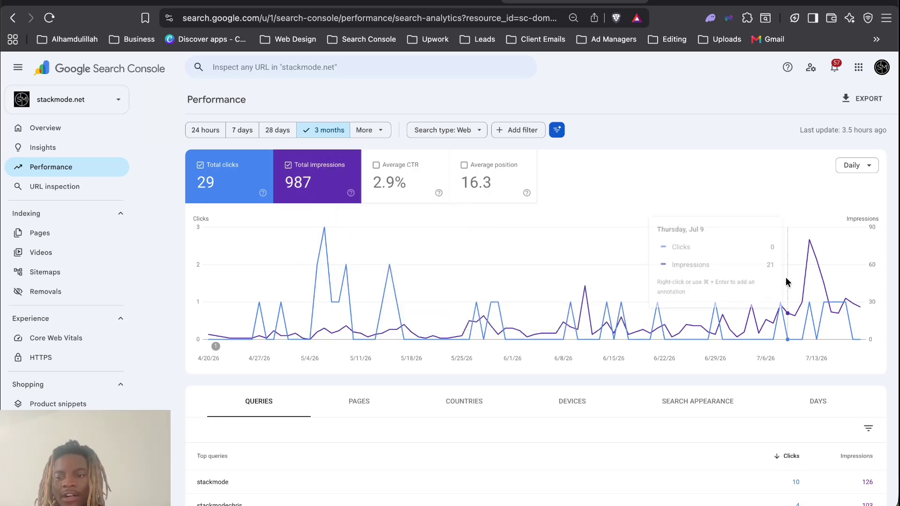
pyautogui.scroll(-6, 514, 404)
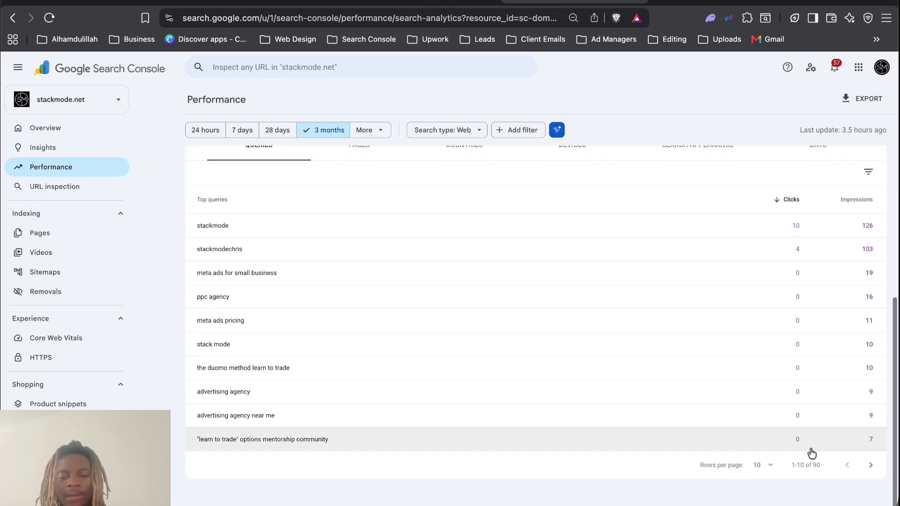
pyautogui.doubleClick(872, 468)
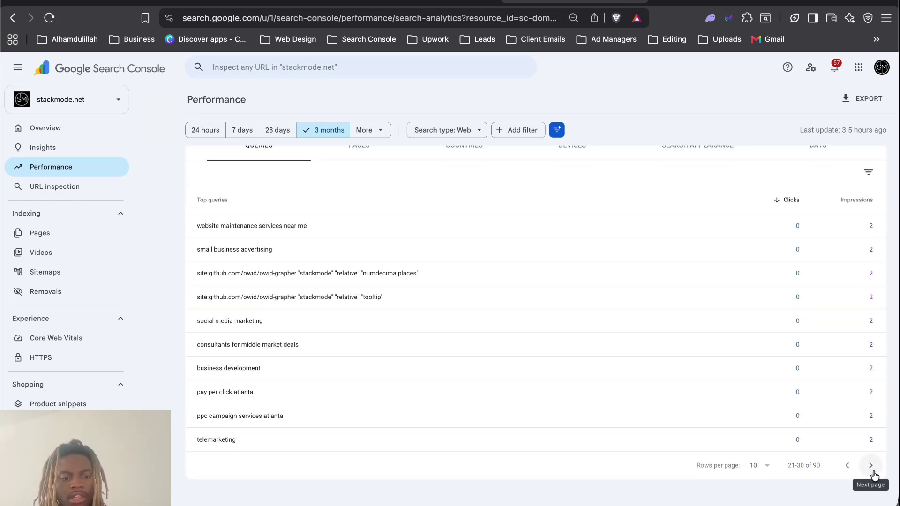
pyautogui.moveTo(440, 463); pyautogui.dragTo(324, 277)
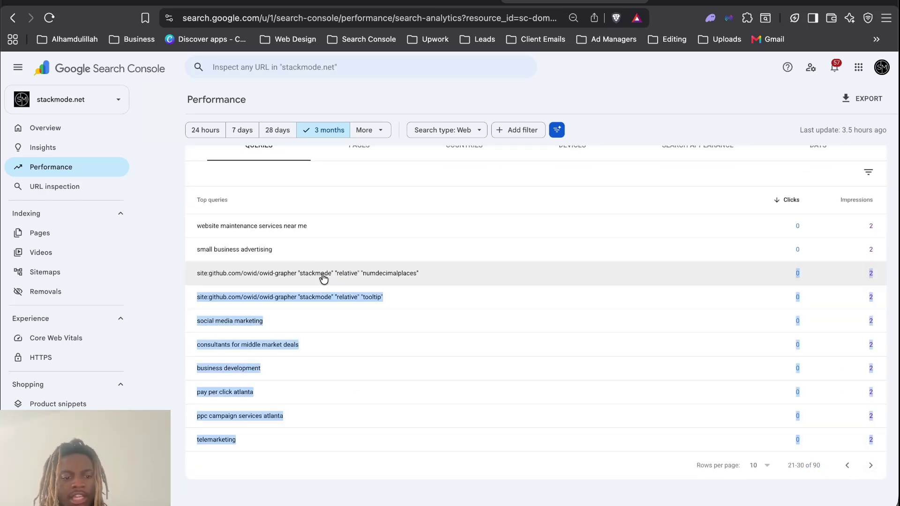
pyautogui.click(872, 467)
pyautogui.click(875, 466)
pyautogui.click(875, 466)
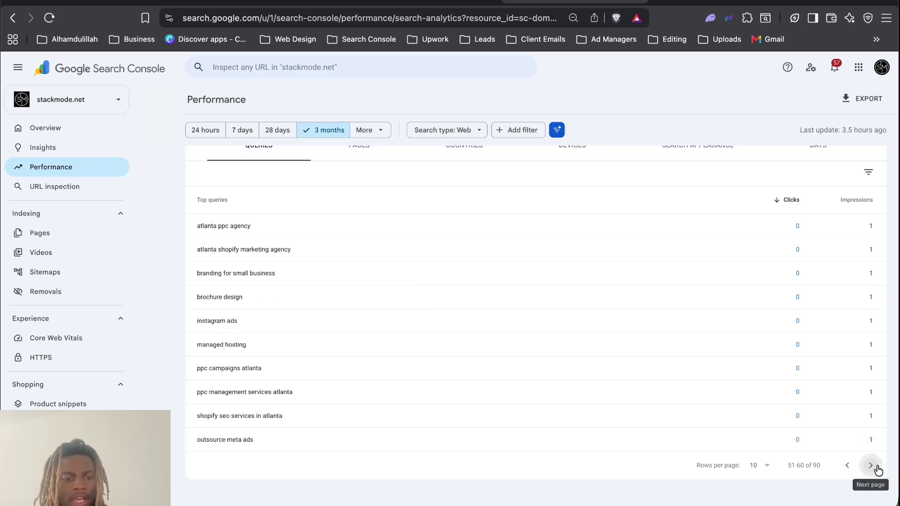
pyautogui.click(875, 467)
pyautogui.click(874, 467)
pyautogui.click(875, 467)
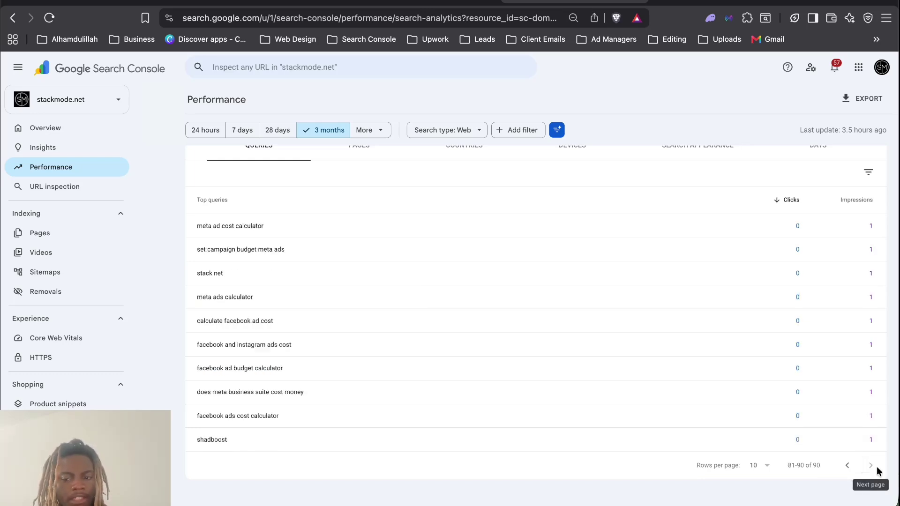
# - Go back to the first page of top queries and return to the clicks and impressions chart
pyautogui.click(846, 468)
pyautogui.click(846, 468)
pyautogui.click(846, 467)
pyautogui.click(846, 468)
pyautogui.click(846, 468)
pyautogui.click(847, 468)
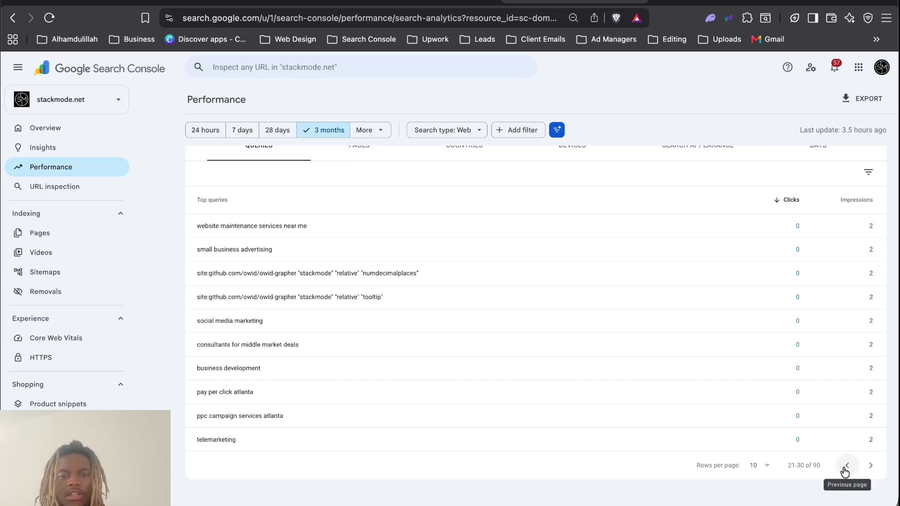
pyautogui.click(847, 468)
pyautogui.click(847, 468)
pyautogui.scroll(5, 727, 226)
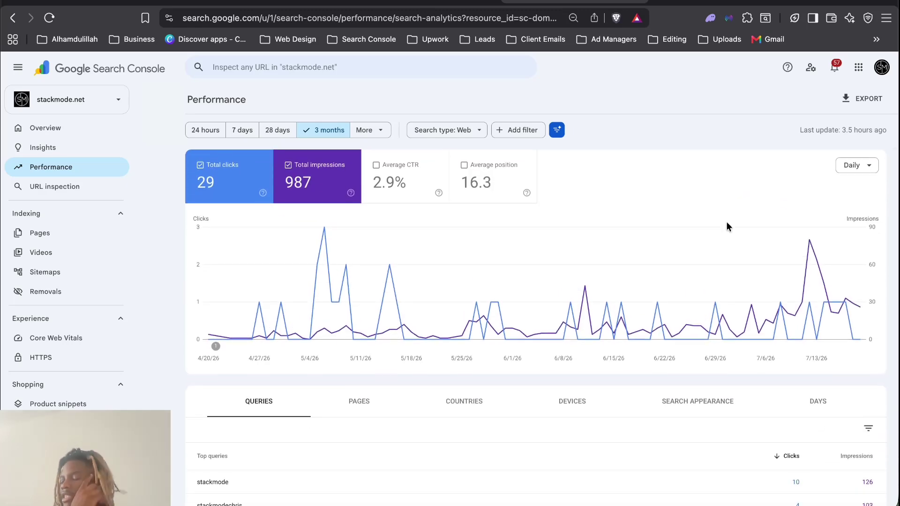
# - Switch to the stackmode.net site and go from the iPhone repair page to the Tech Repair page
pyautogui.click(704, 2)
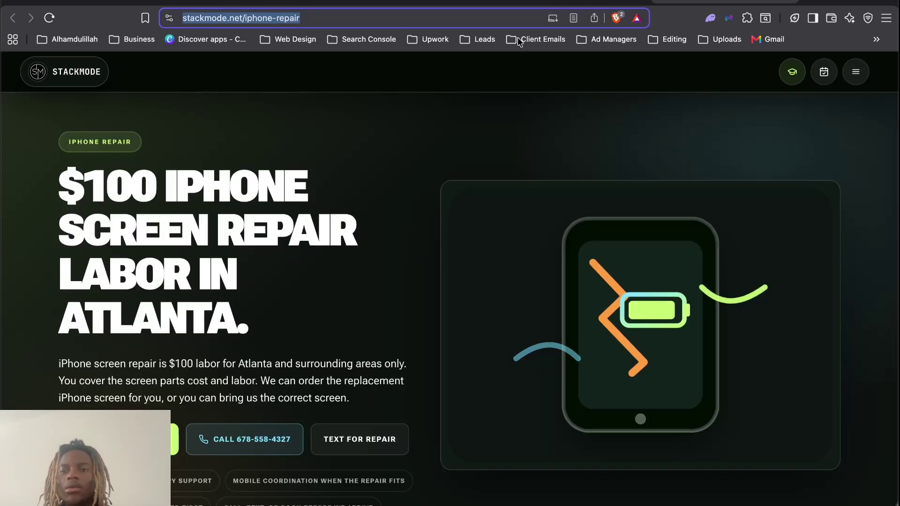
pyautogui.click(853, 71)
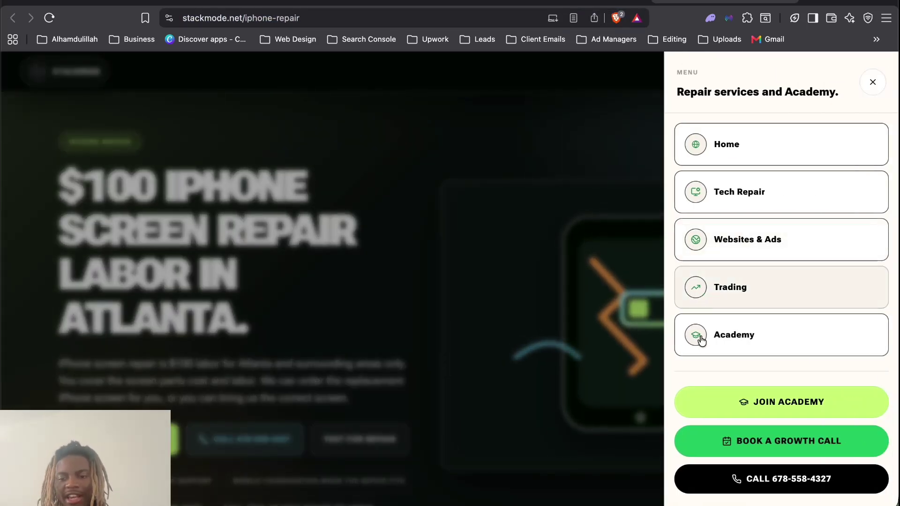
pyautogui.click(600, 1)
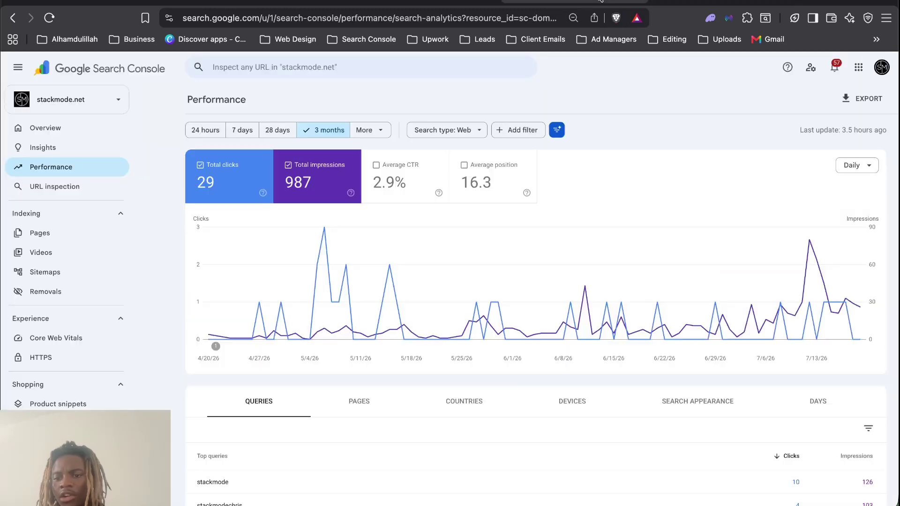
pyautogui.click(724, 4)
pyautogui.click(720, 199)
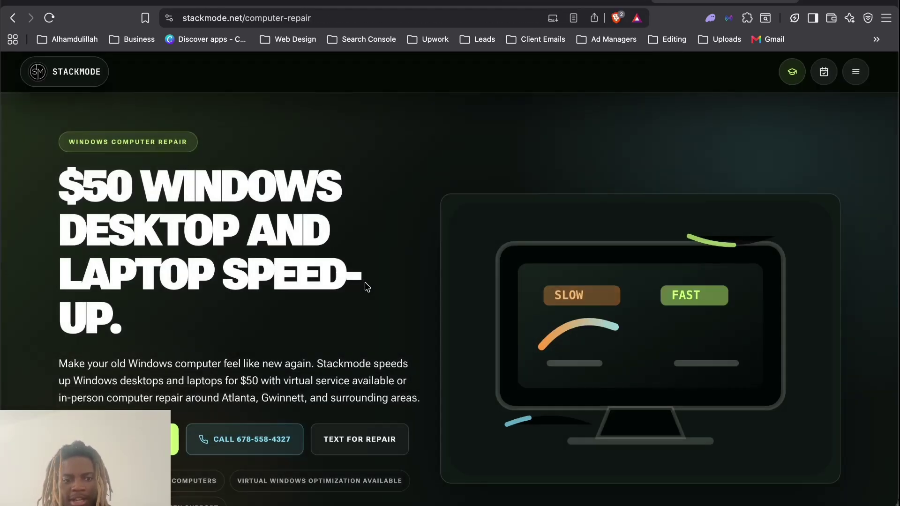
# - Examine the repair services and pricing on the computer repair page, and return to the Search Console Performance report
pyautogui.scroll(-2, 621, 130)
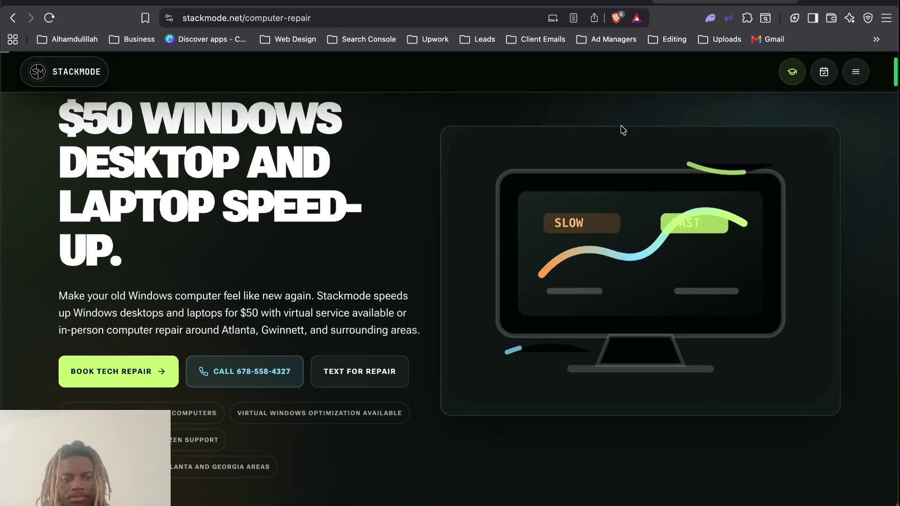
pyautogui.scroll(-10, 622, 129)
pyautogui.scroll(6, 623, 131)
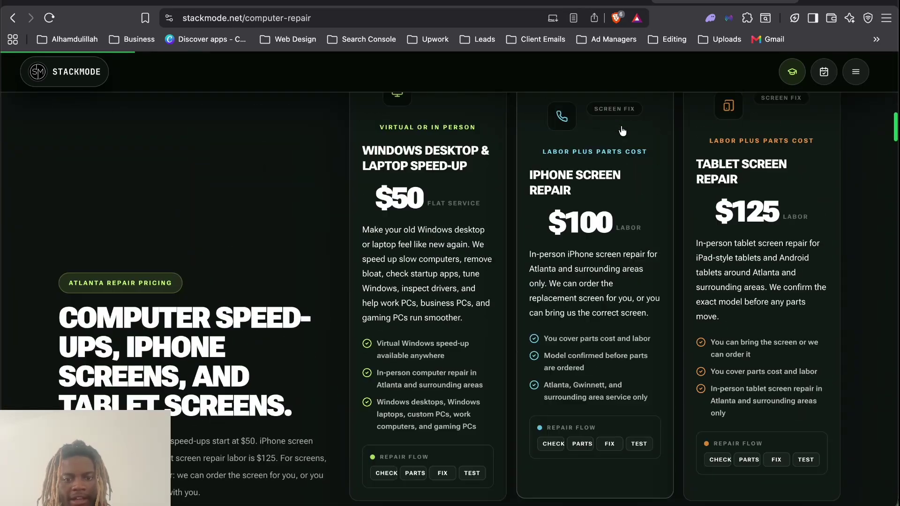
pyautogui.scroll(-1, 623, 131)
pyautogui.scroll(5, 623, 132)
pyautogui.scroll(-10, 610, 103)
pyautogui.click(547, 2)
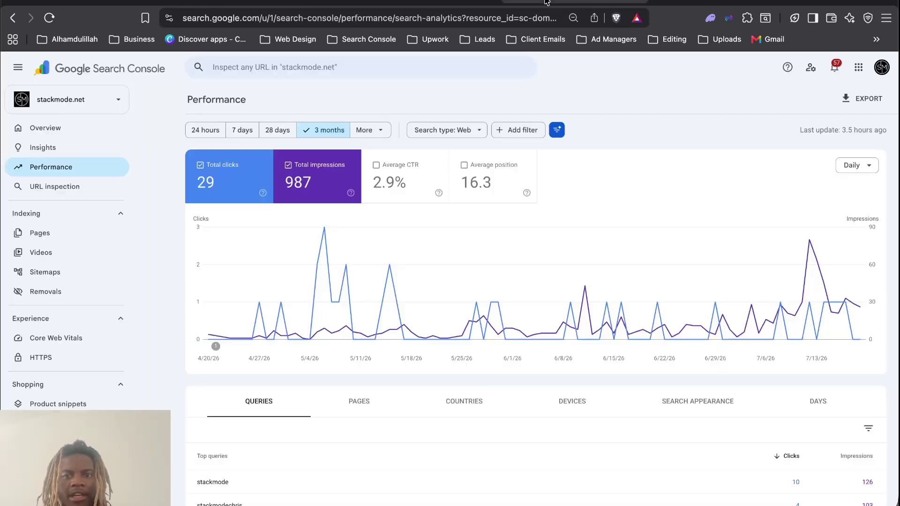